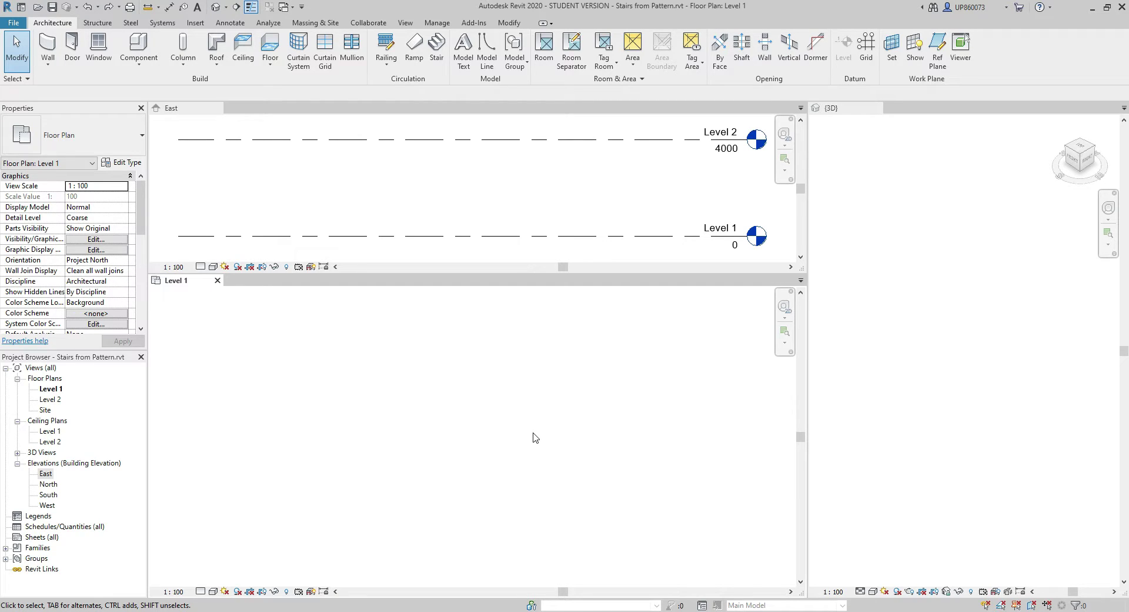
Bring up the Annotate tab tools for drawing detail lines in the Level 1 plan.
{"action": "left_click", "coordinate": [224, 24]}
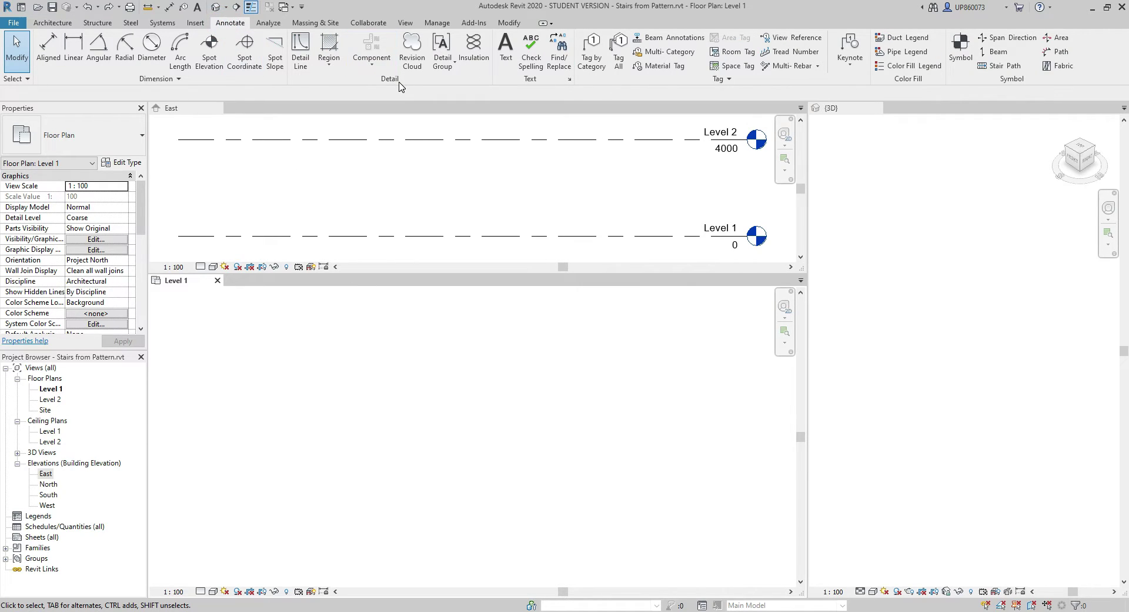
Draw a 3300-long Start-End-Radius detail arc curved as a quarter circle.
{"action": "left_click", "coordinate": [300, 62]}
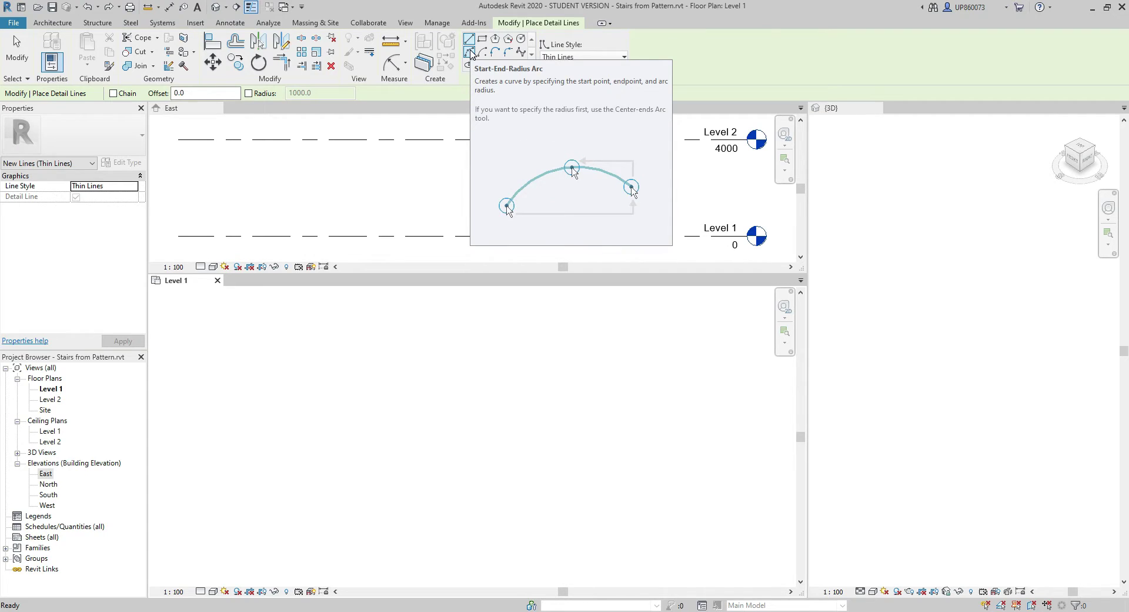
{"action": "left_click", "coordinate": [469, 52]}
{"action": "left_click", "coordinate": [487, 336]}
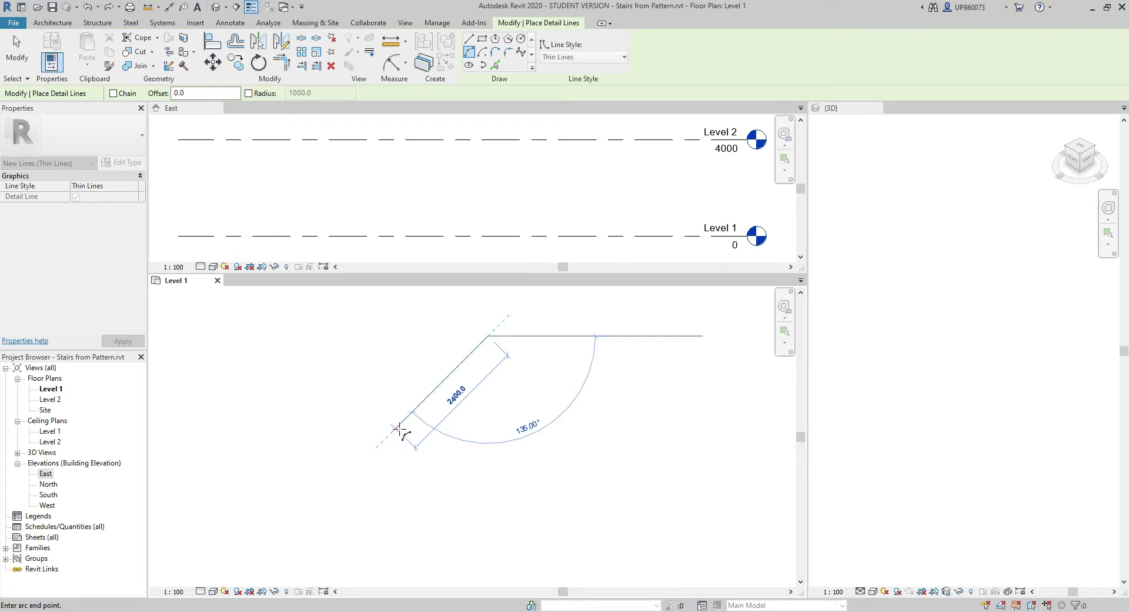
{"action": "type", "text": "3300"}
{"action": "key", "text": "Return"}
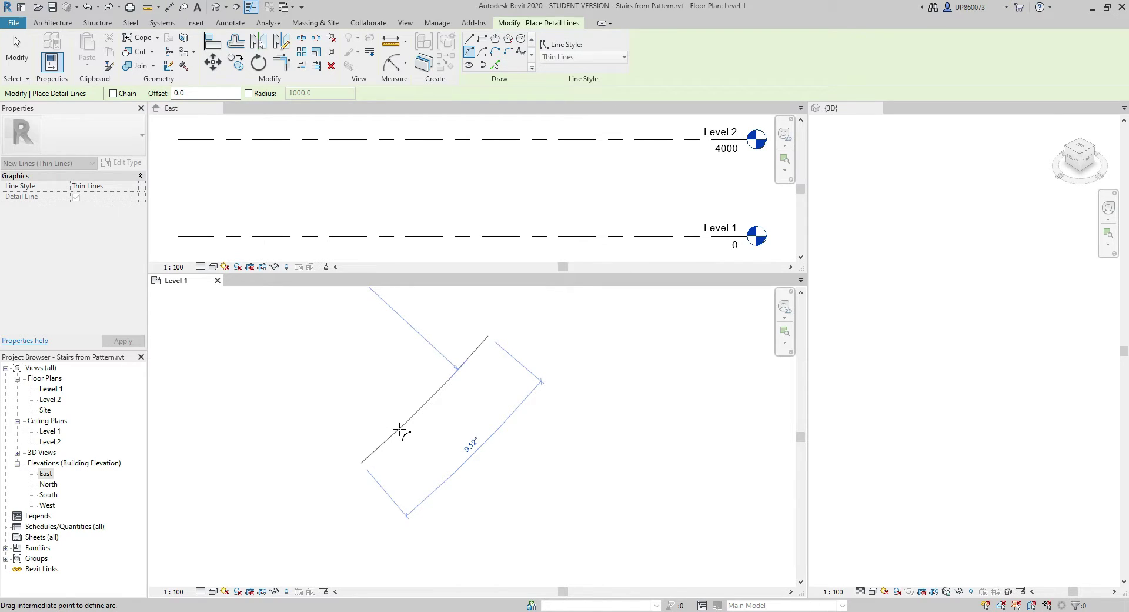
{"action": "left_click", "coordinate": [426, 432]}
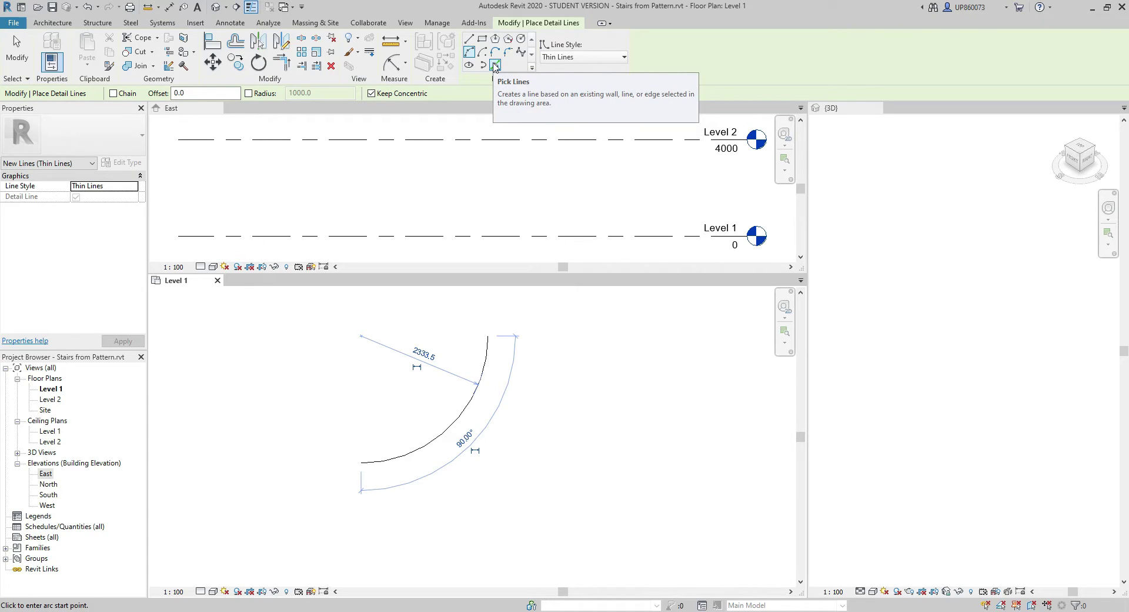
Offset the arc by 600.0 to both its inner and outer sides with Pick Lines.
{"action": "left_click", "coordinate": [495, 65]}
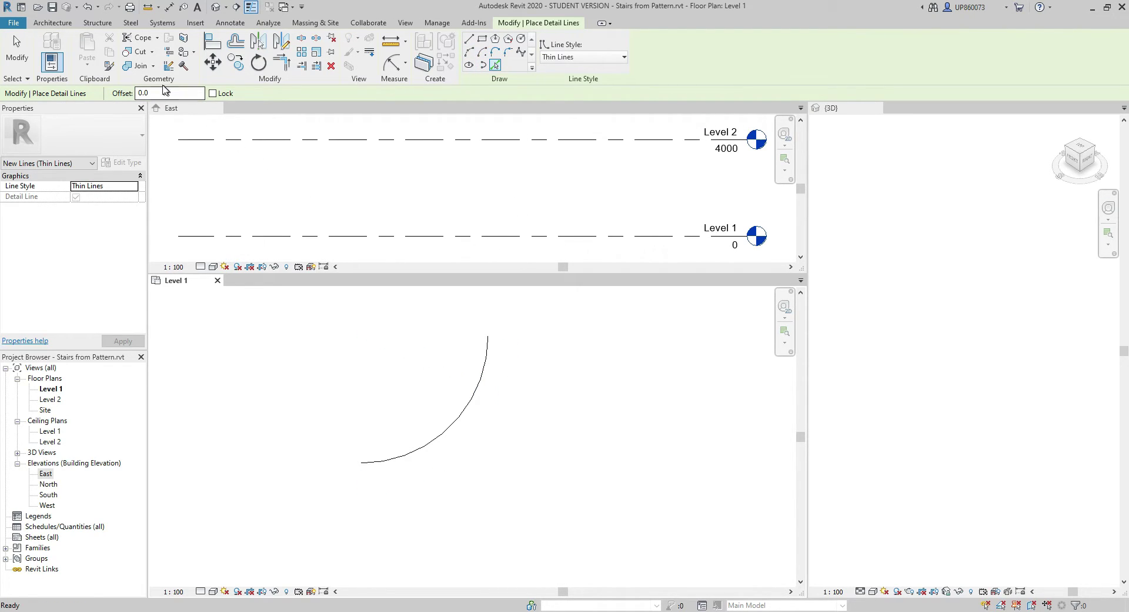
{"action": "double_click", "coordinate": [154, 93]}
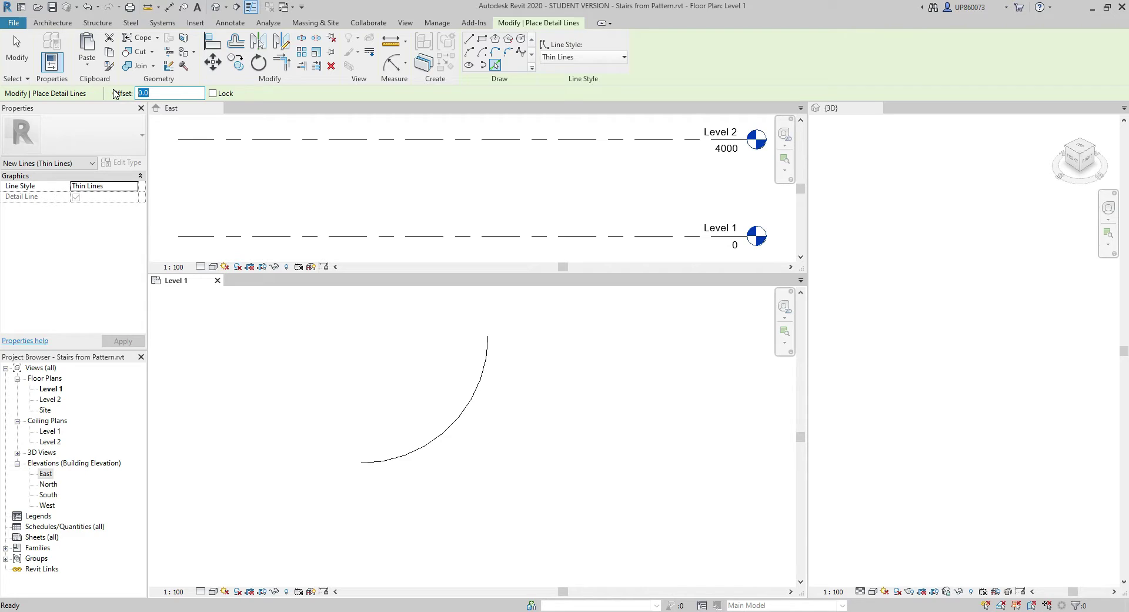
{"action": "type", "text": "600.0"}
{"action": "left_click", "coordinate": [478, 373]}
{"action": "left_click", "coordinate": [479, 380]}
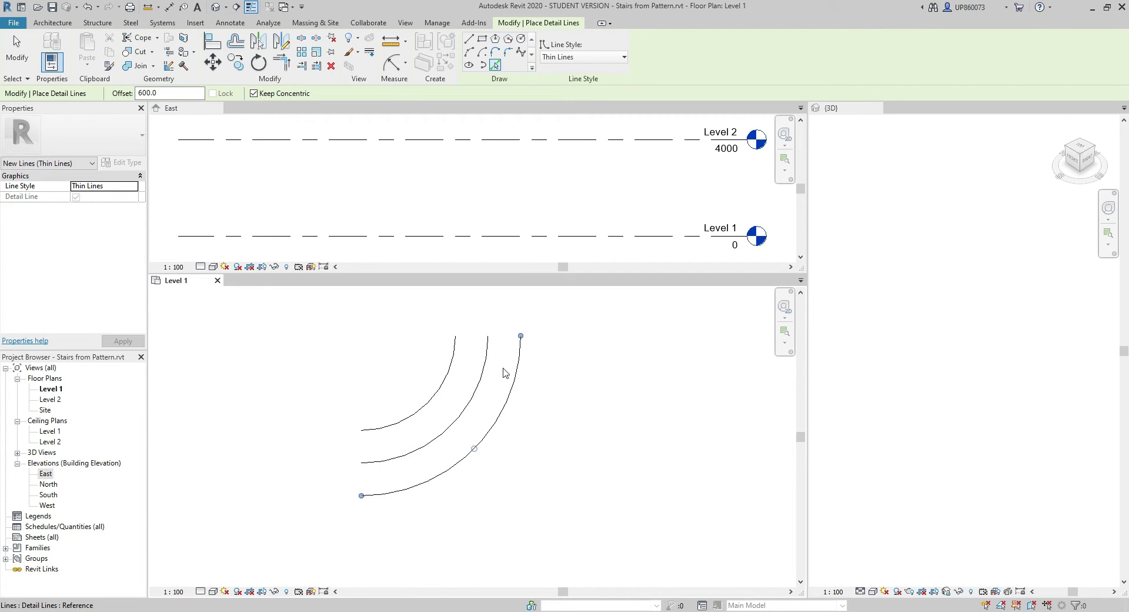
Draw zero-offset straight lines capping the bottom and top arc ends, then zoom to fit.
{"action": "left_click", "coordinate": [469, 39]}
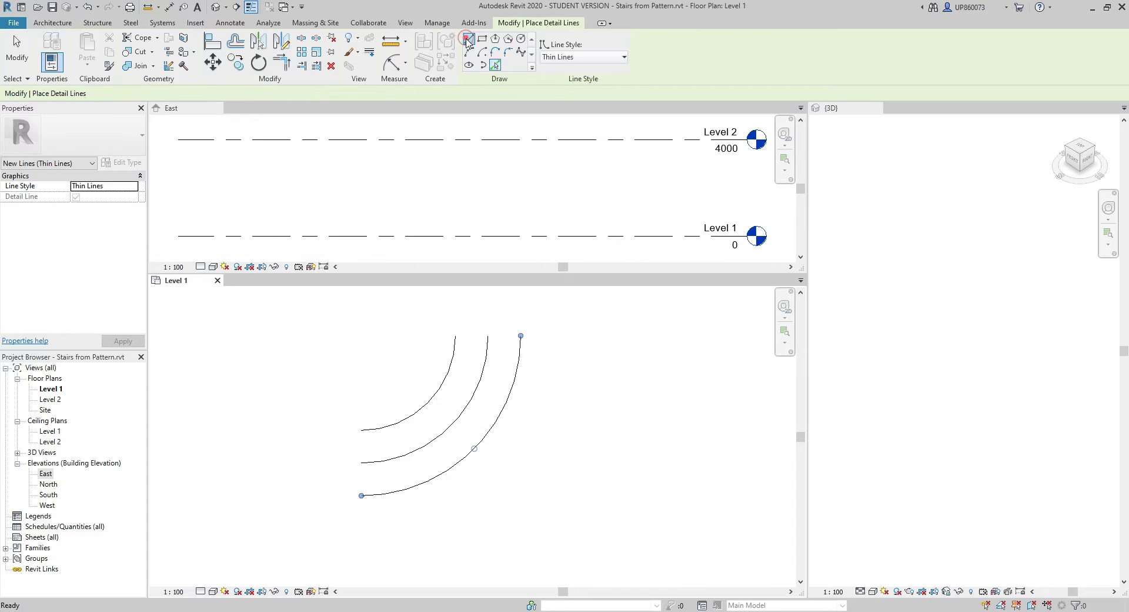
{"action": "double_click", "coordinate": [202, 93]}
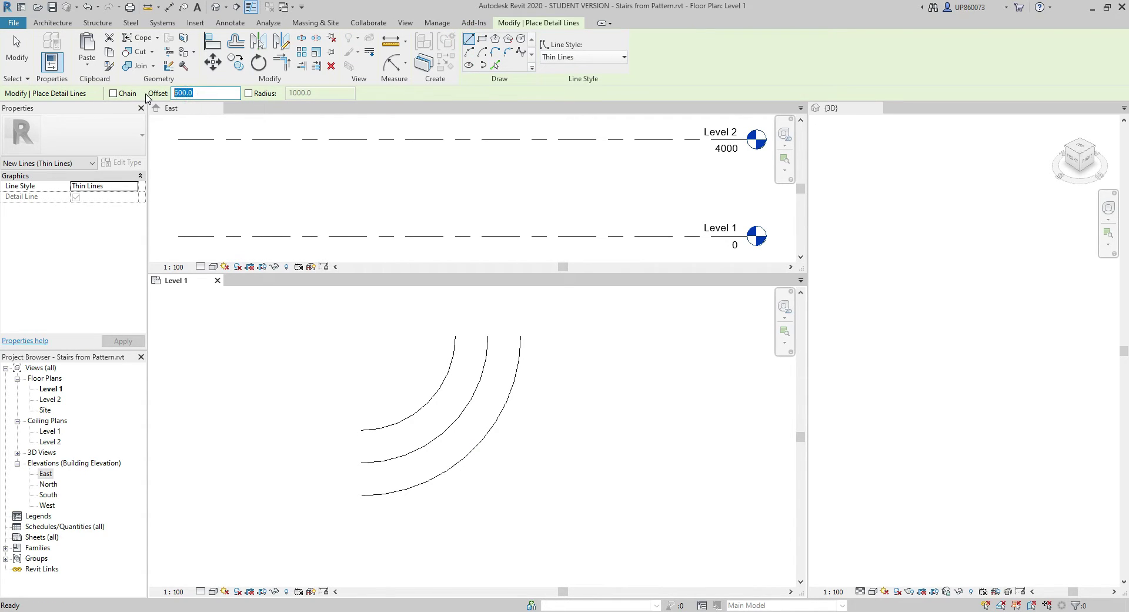
{"action": "type", "text": "0"}
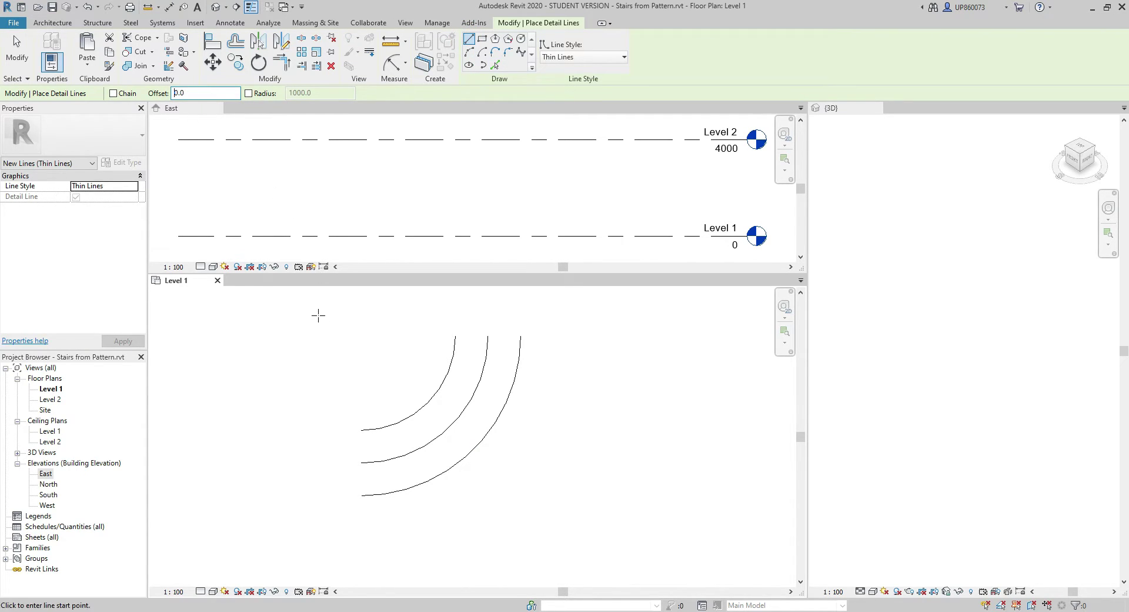
{"action": "left_click", "coordinate": [362, 430]}
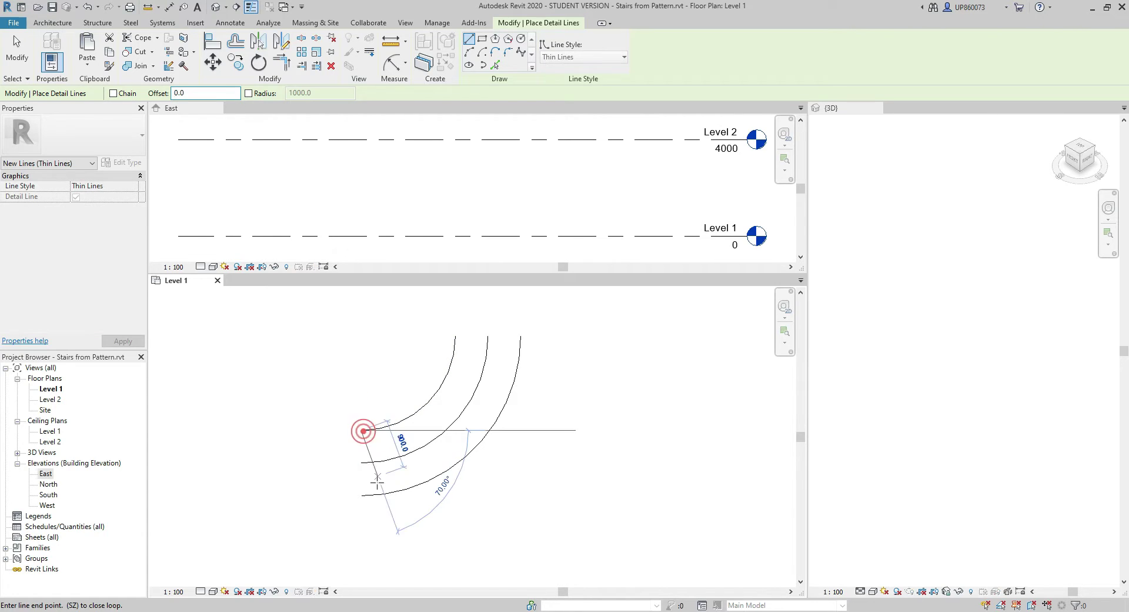
{"action": "left_click", "coordinate": [362, 494]}
{"action": "left_click", "coordinate": [456, 335]}
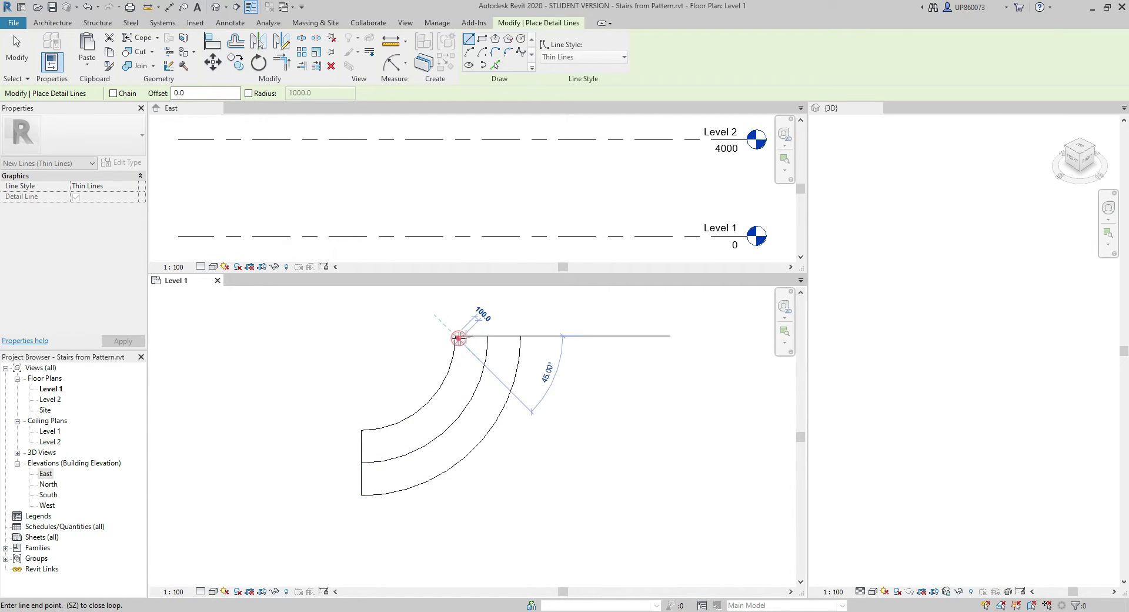
{"action": "left_click", "coordinate": [521, 335]}
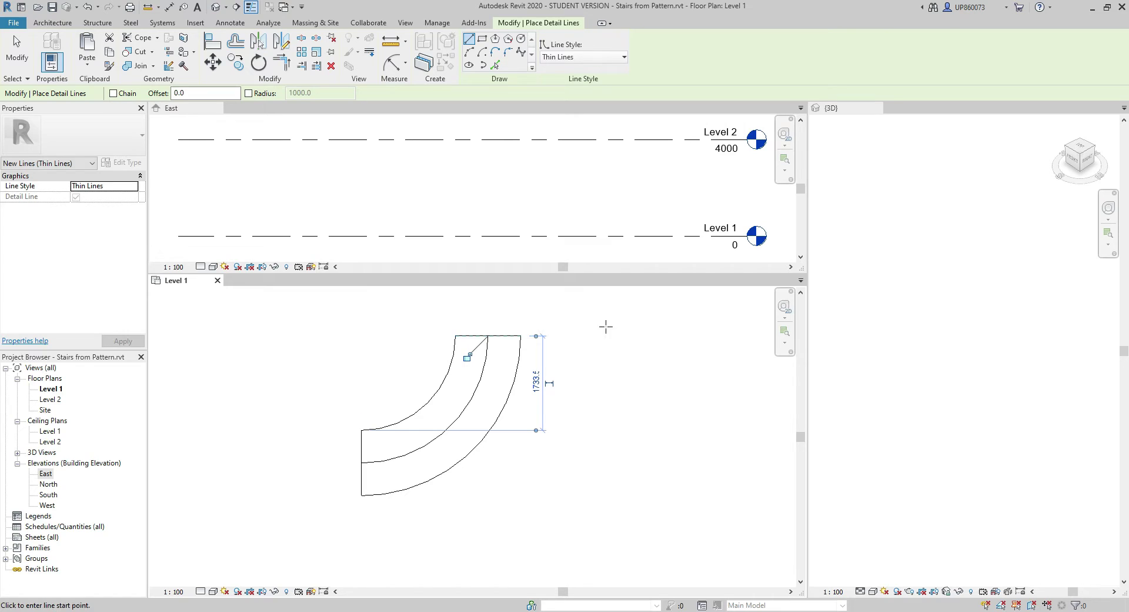
{"action": "key", "text": "Escape"}
{"action": "key", "text": "Escape"}
{"action": "key", "text": "z"}
{"action": "key", "text": "f"}
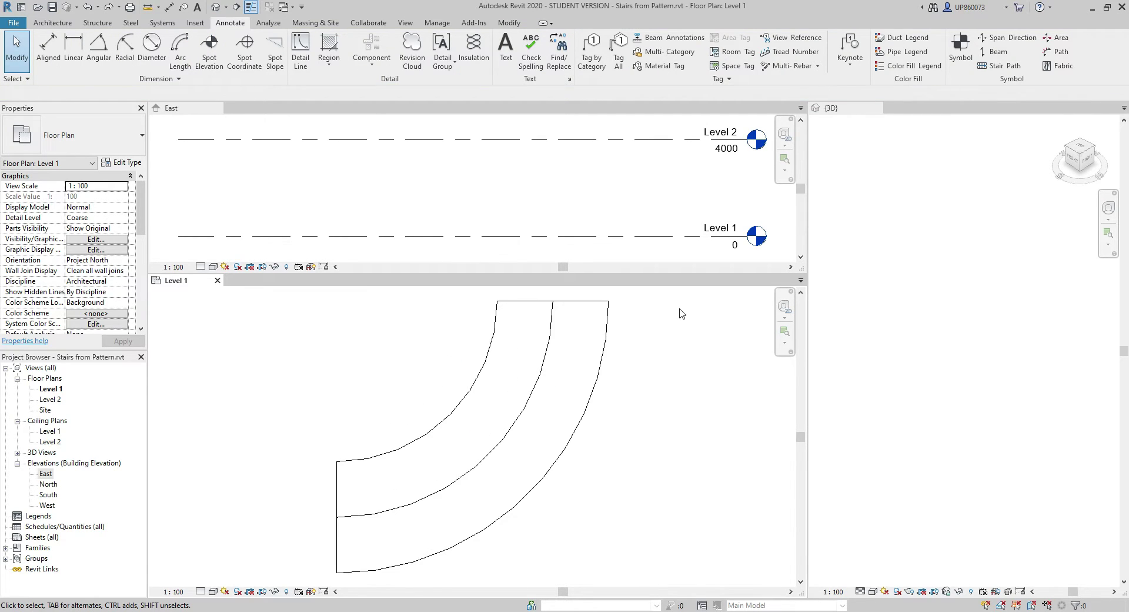
Turn on Center Mark Visible for the inner arc.
{"action": "left_click", "coordinate": [488, 351]}
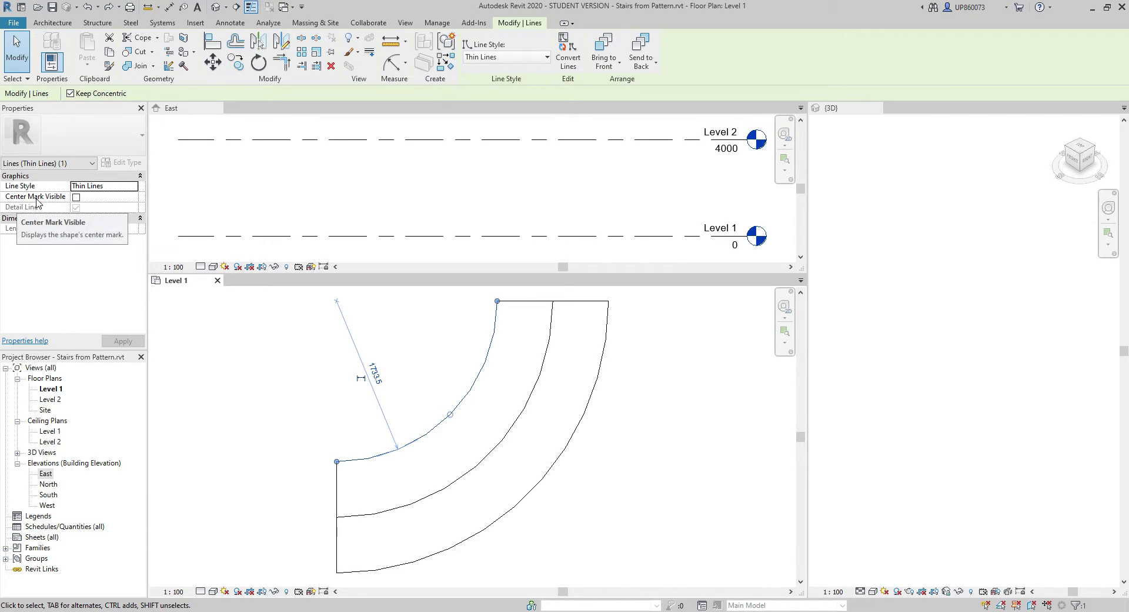
{"action": "left_click", "coordinate": [76, 197]}
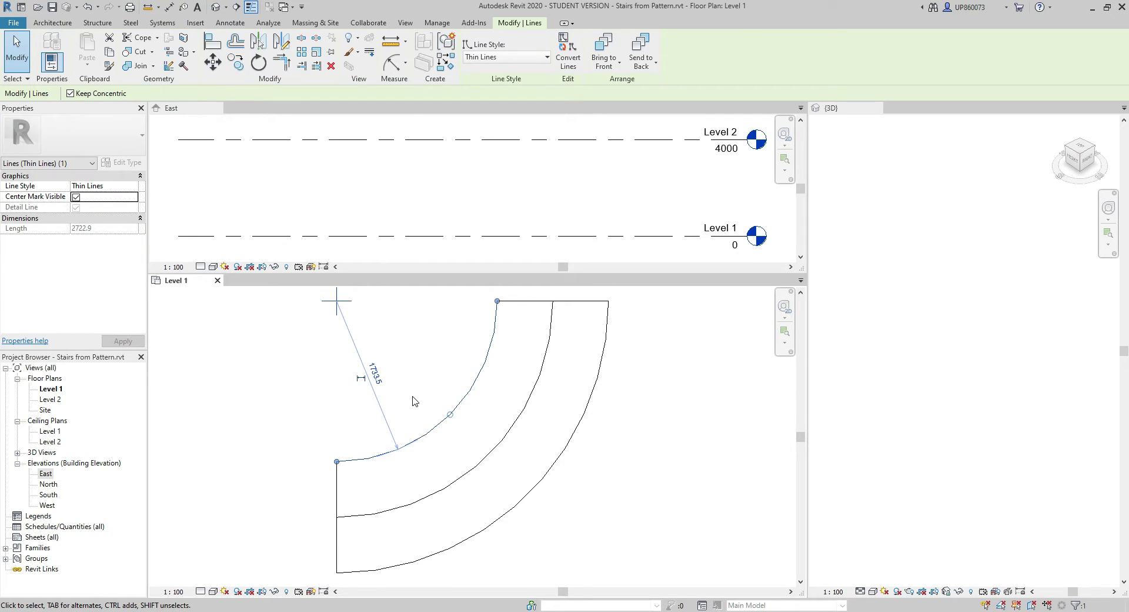
{"action": "left_click", "coordinate": [414, 401]}
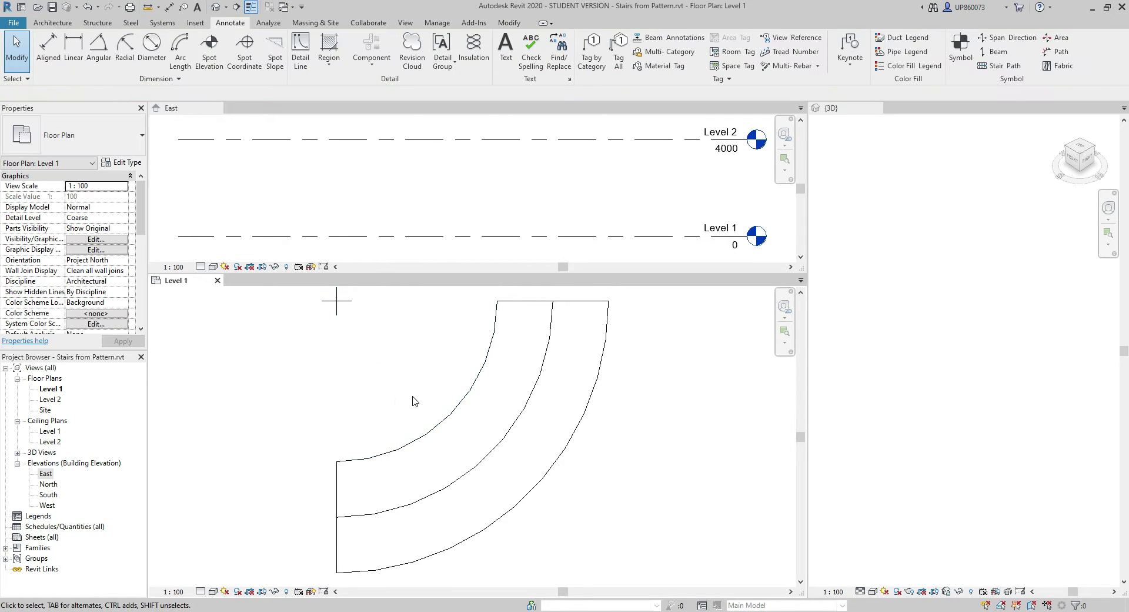
Radially array the bottom end line 18 times about the arc centre over 90°.
{"action": "left_click", "coordinate": [335, 489]}
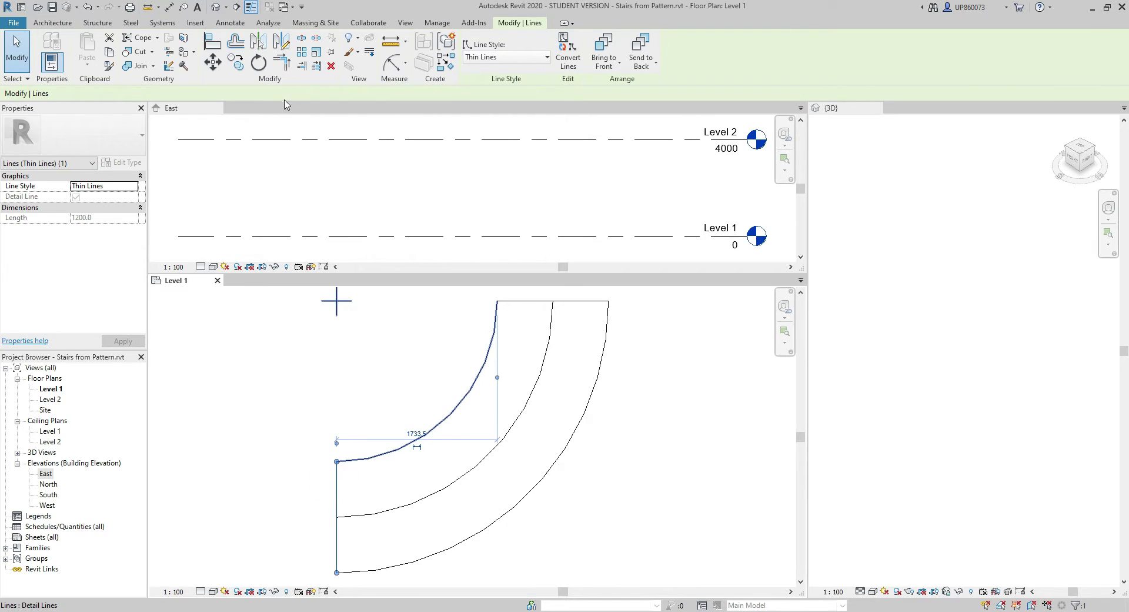
{"action": "left_click", "coordinate": [302, 50]}
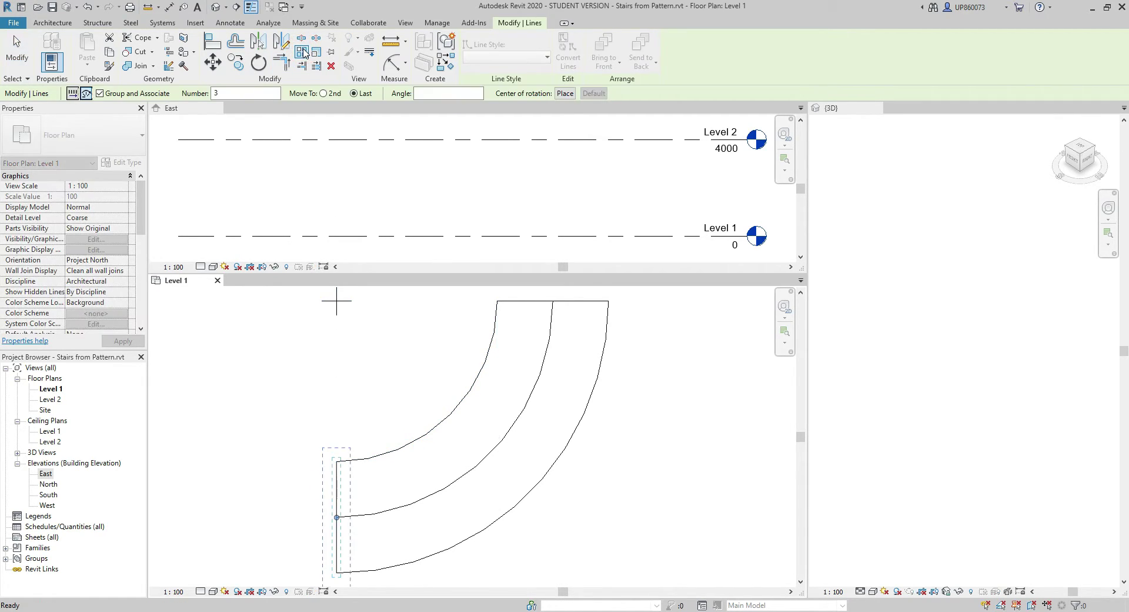
{"action": "left_click", "coordinate": [87, 94]}
{"action": "left_click", "coordinate": [215, 93]}
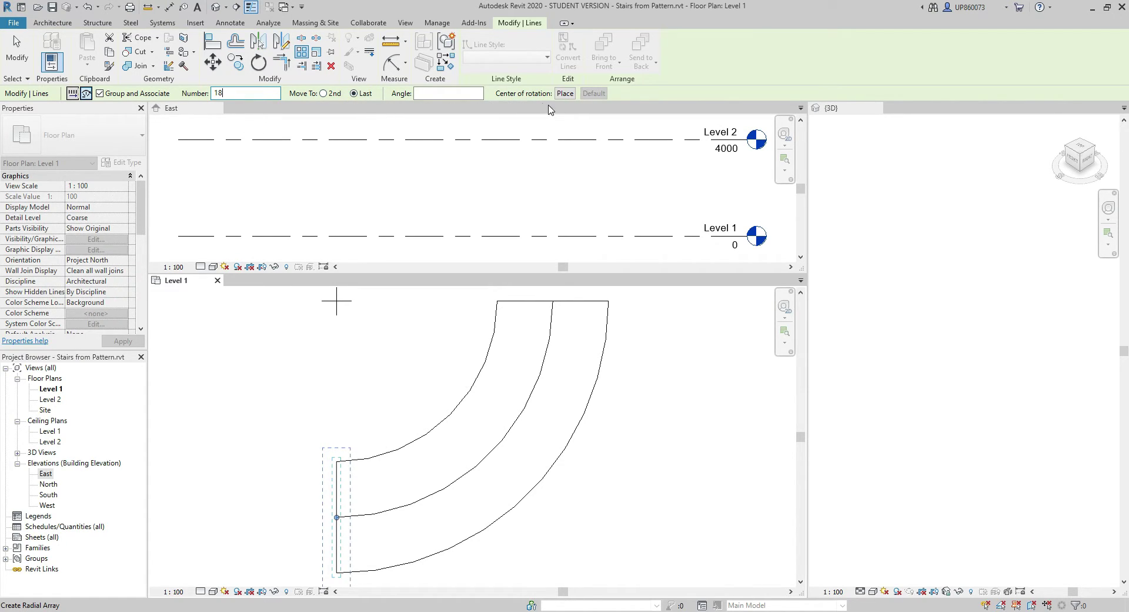
{"action": "left_click", "coordinate": [564, 94]}
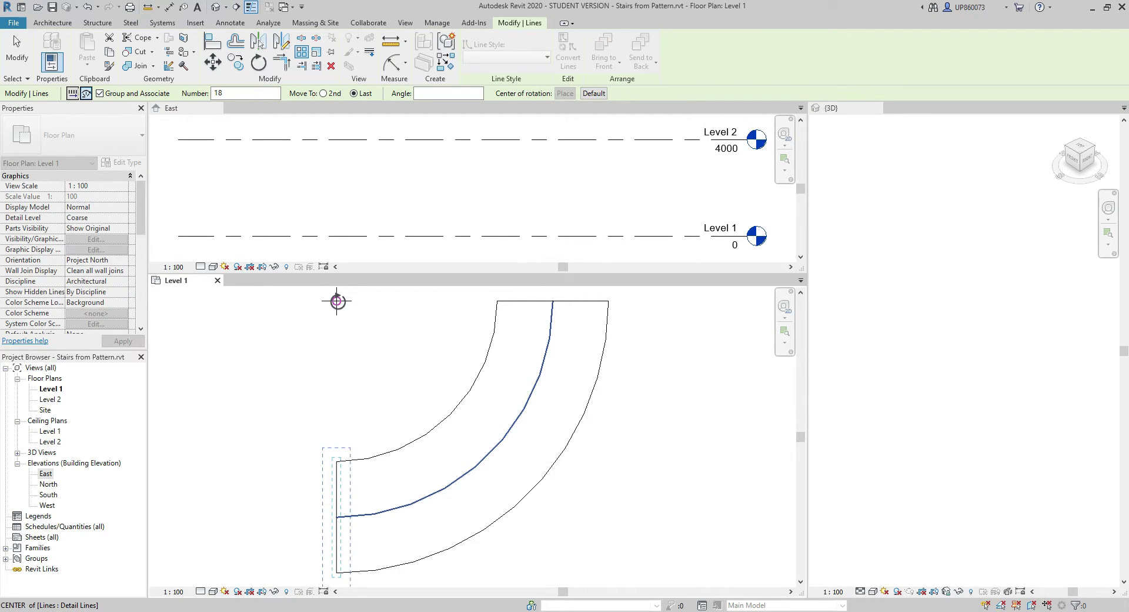
{"action": "left_click", "coordinate": [337, 300]}
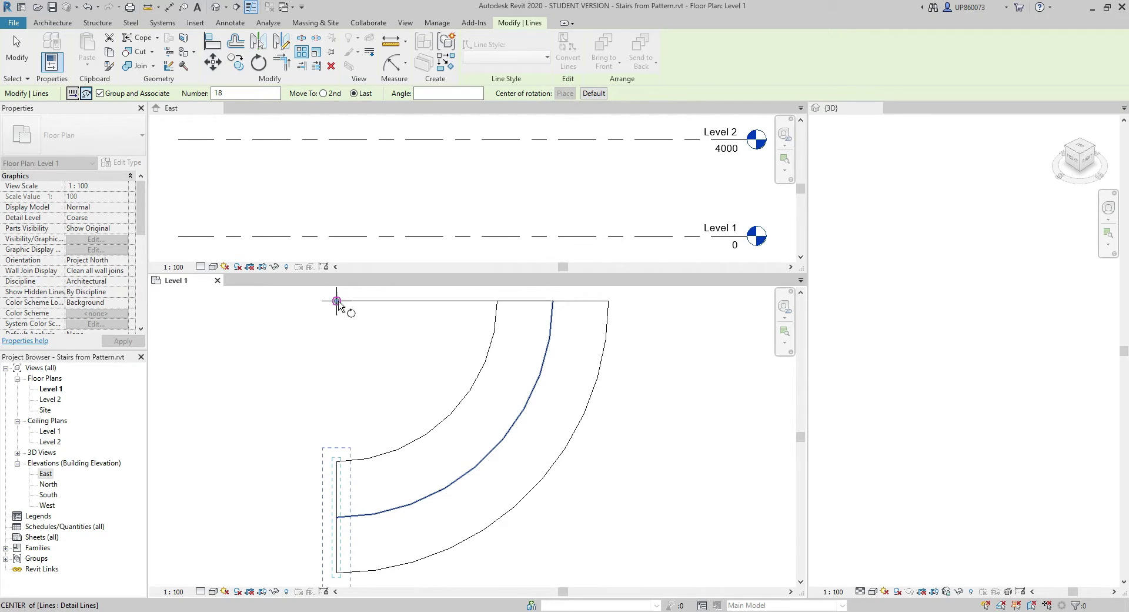
{"action": "left_click", "coordinate": [332, 482]}
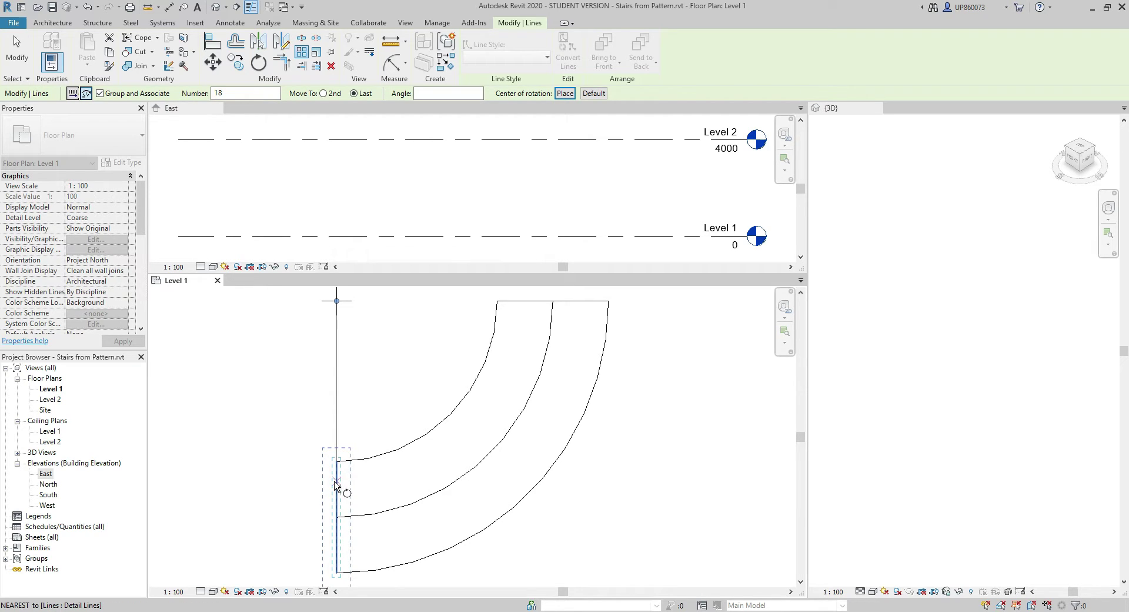
{"action": "left_click", "coordinate": [537, 302]}
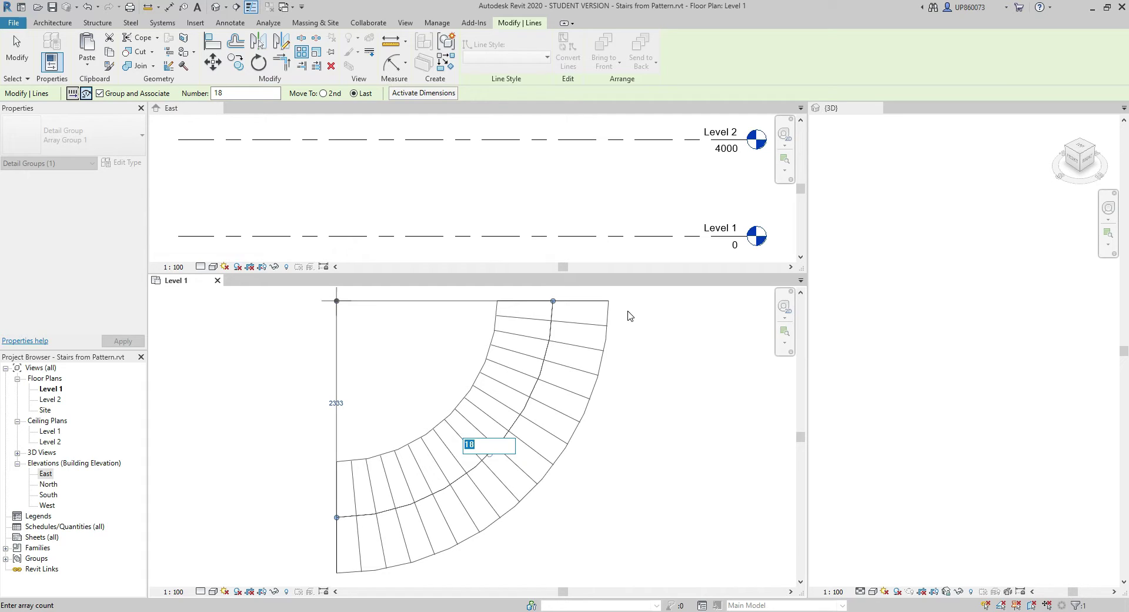
{"action": "key", "text": "Return"}
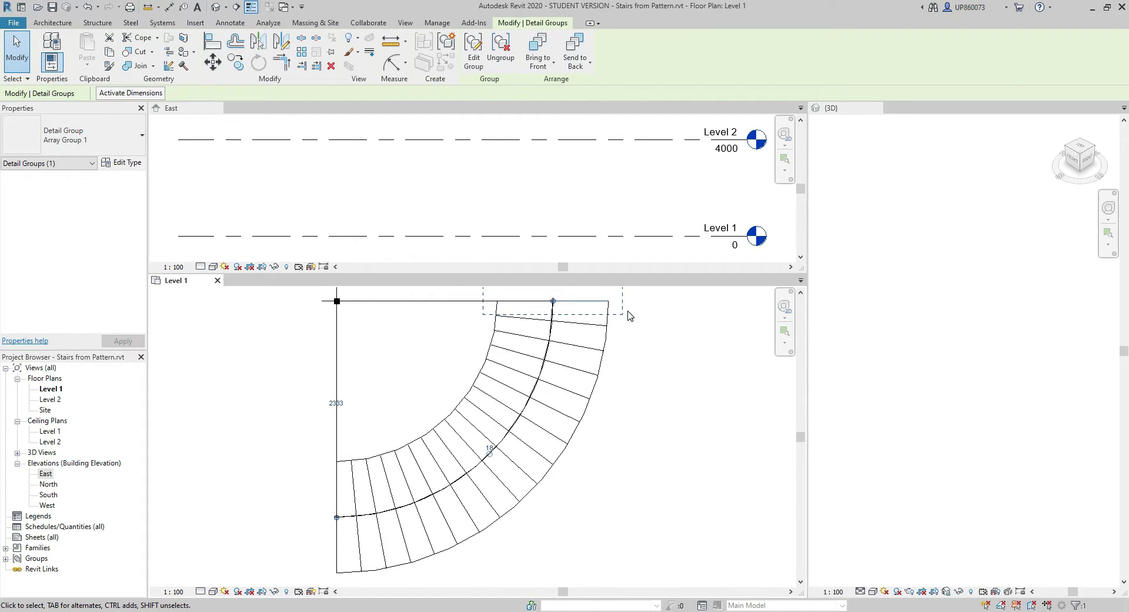
{"action": "key", "text": "Escape"}
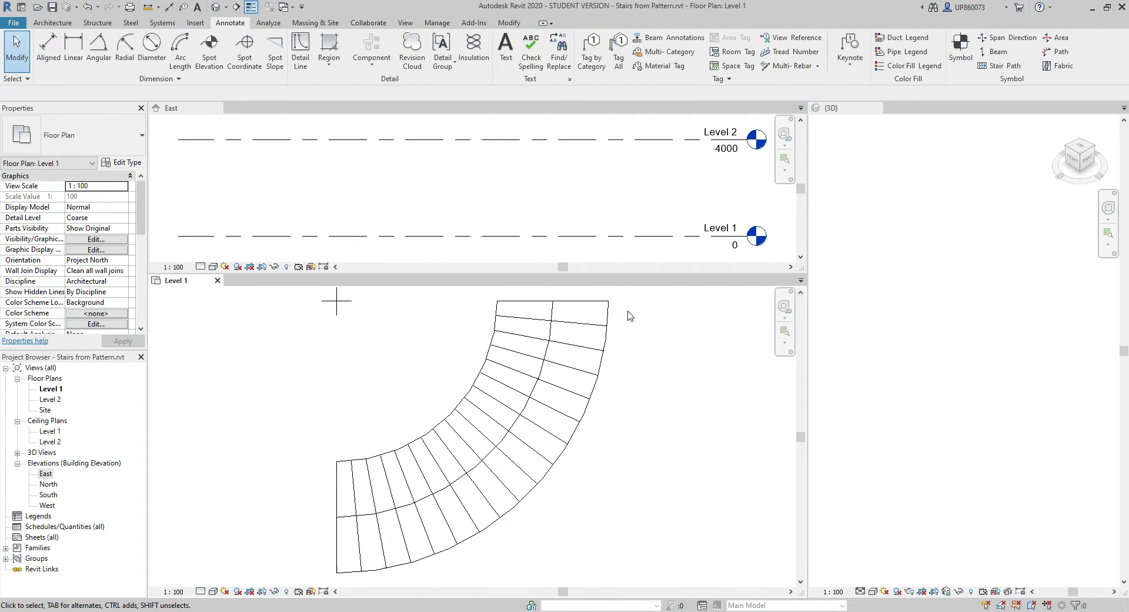
{"action": "key", "text": "z"}
{"action": "key", "text": "f"}
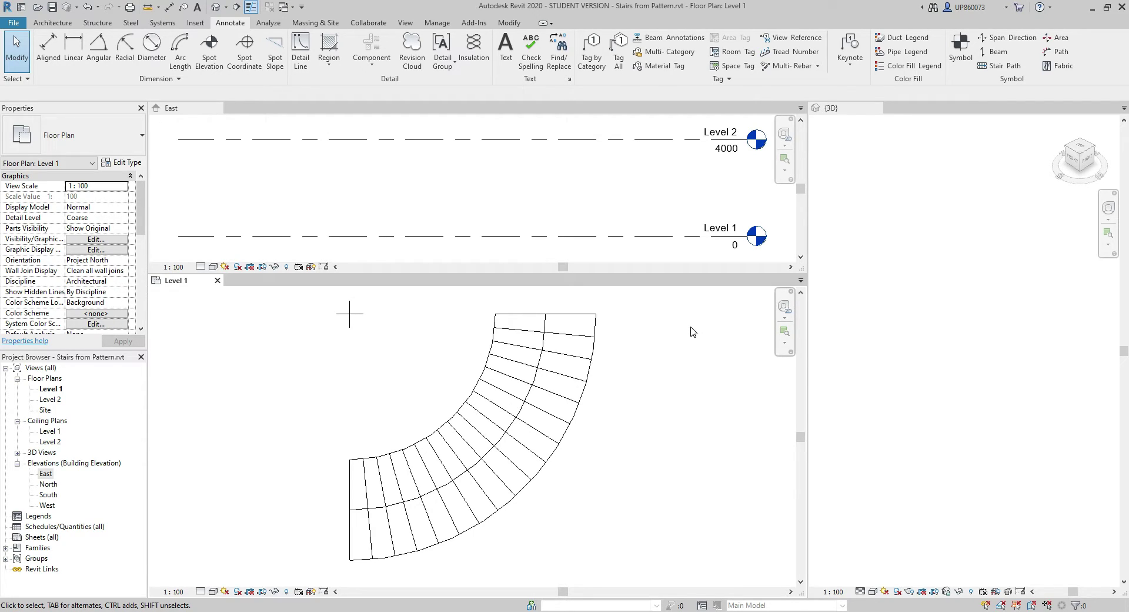
Start a new Architecture stair running from Level 1 to Level 2.
{"action": "left_click", "coordinate": [52, 24]}
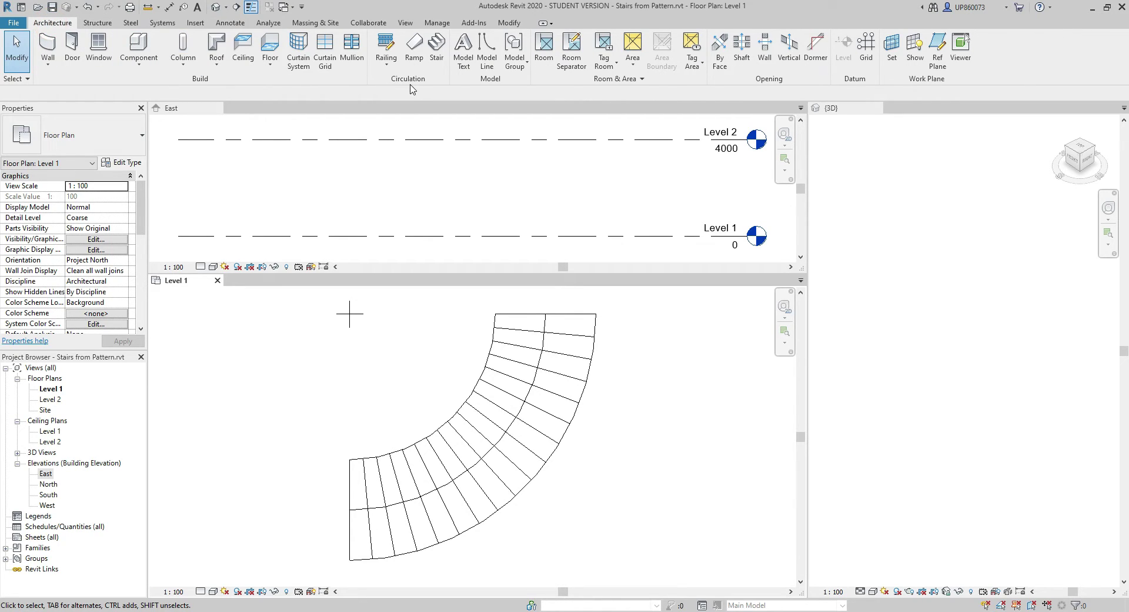
{"action": "left_click", "coordinate": [436, 57]}
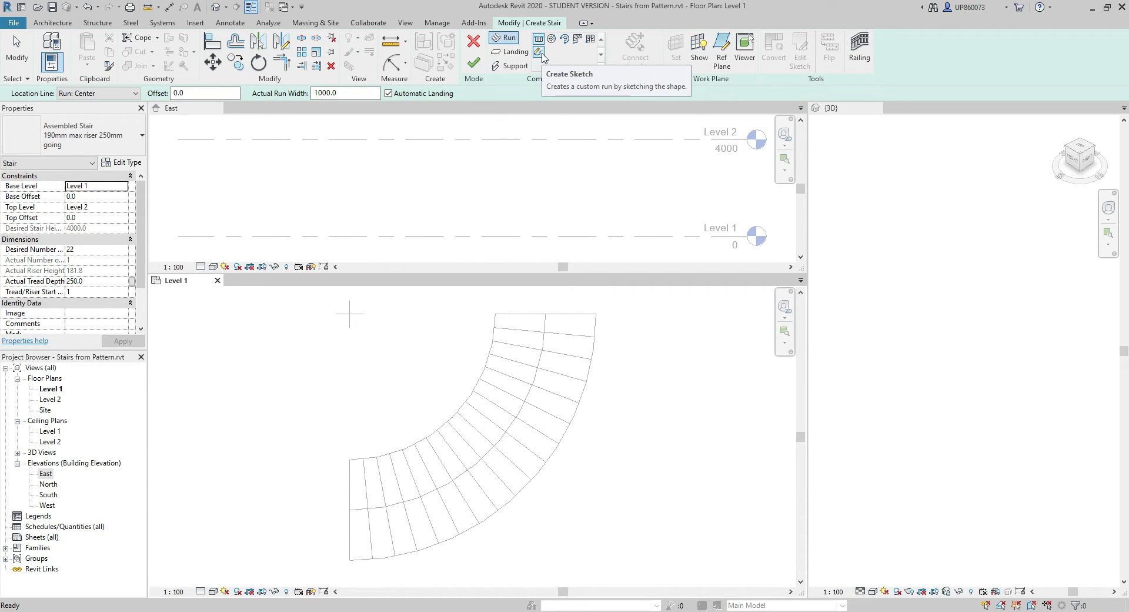
Sketch a custom run with the inner and outer detail arcs picked as boundaries.
{"action": "left_click", "coordinate": [539, 52]}
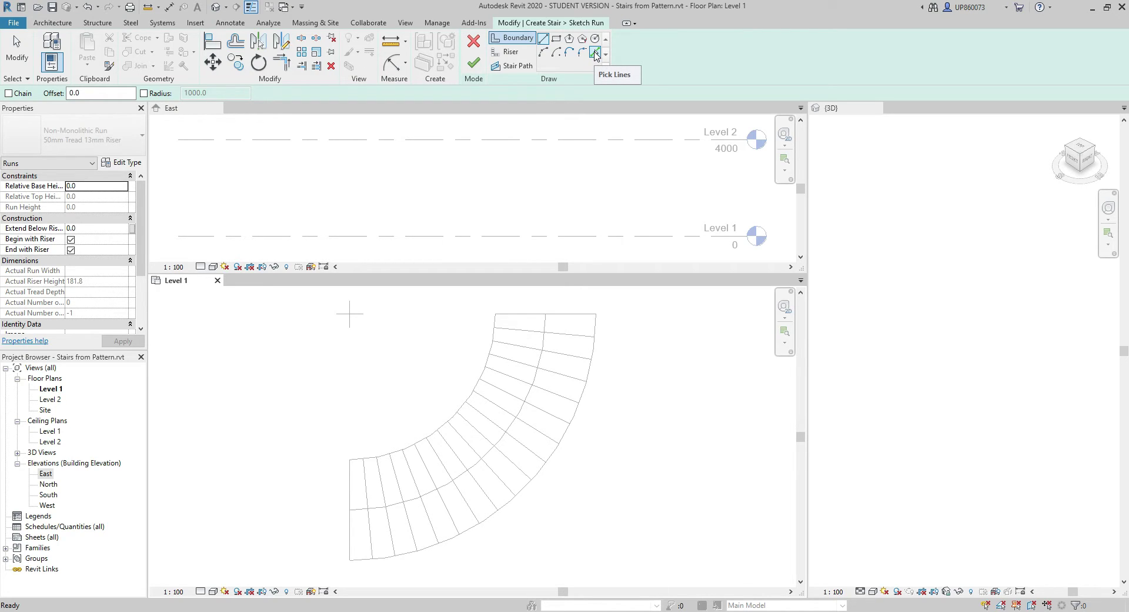
{"action": "left_click", "coordinate": [595, 54]}
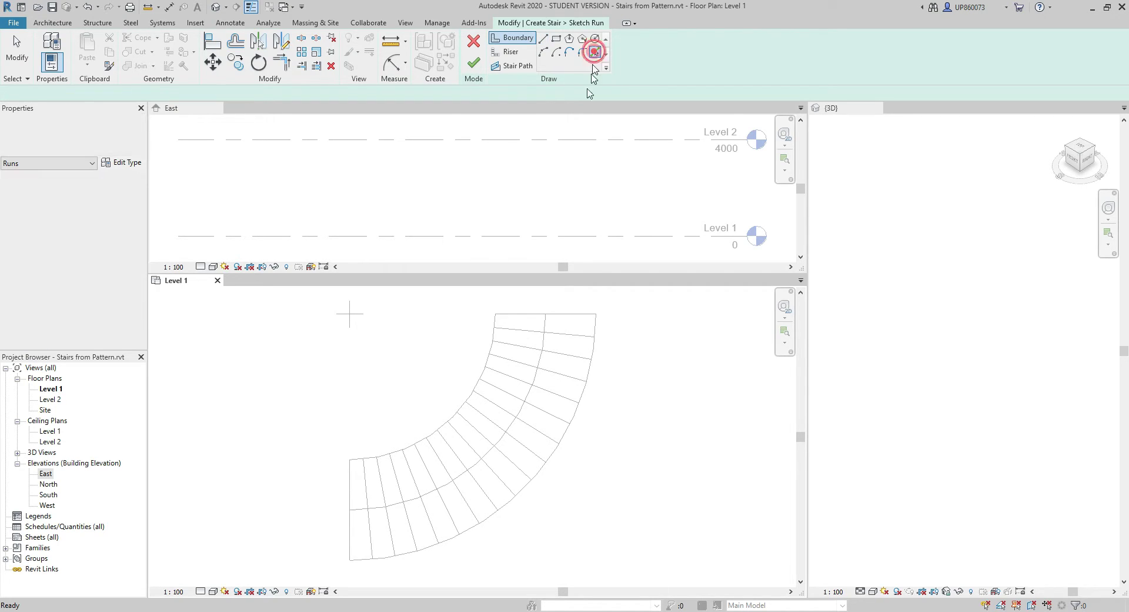
{"action": "left_click", "coordinate": [494, 328]}
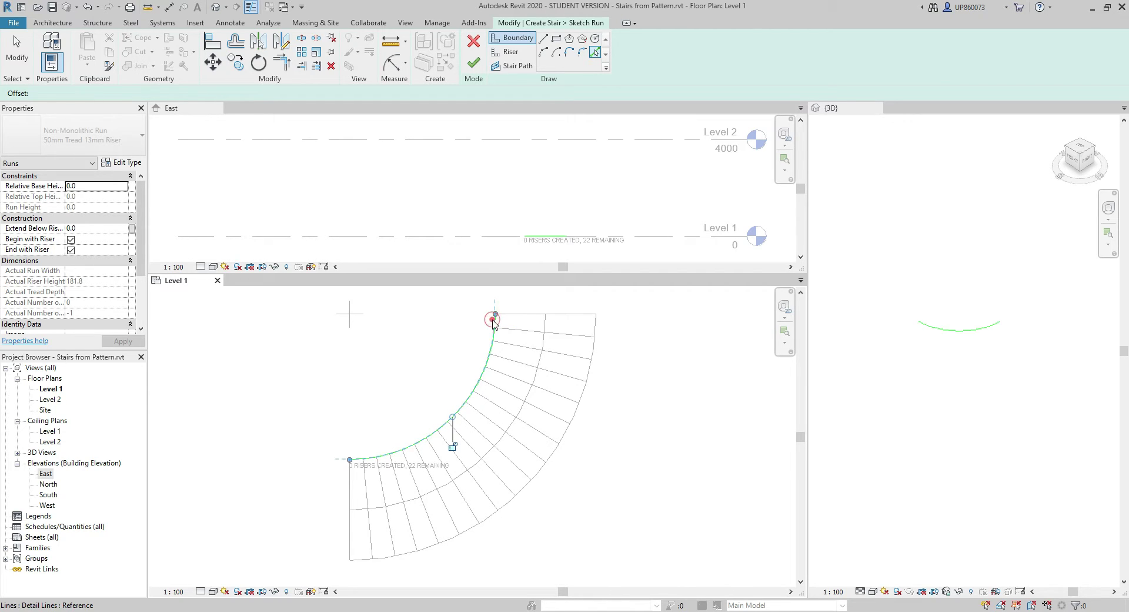
{"action": "left_click", "coordinate": [596, 330]}
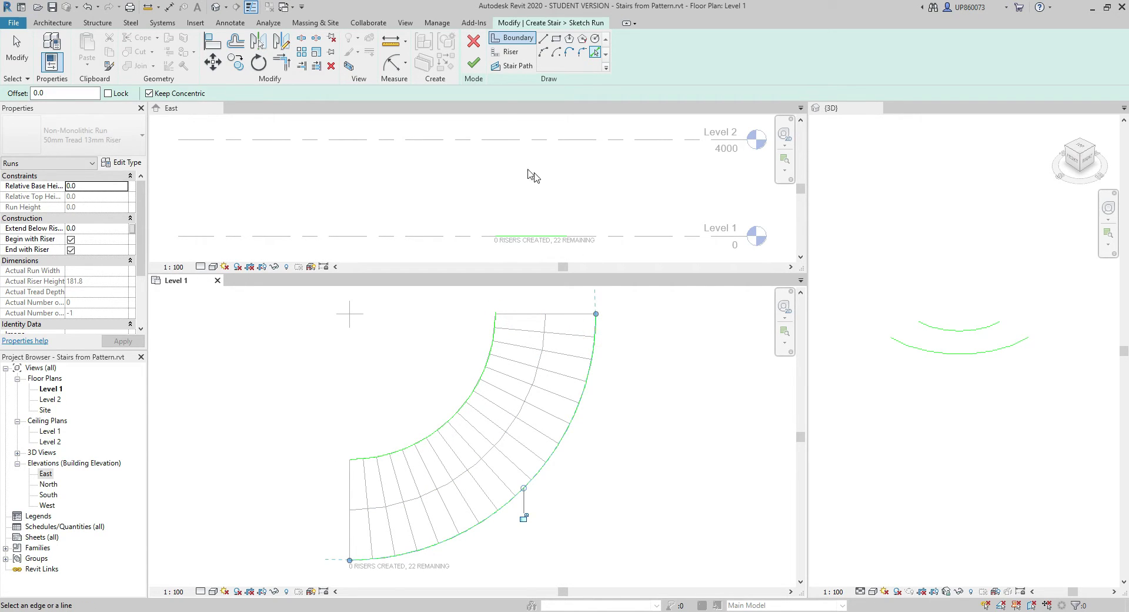
Pick the left end edge, every radial tread line and the top edge as risers.
{"action": "left_click", "coordinate": [510, 53]}
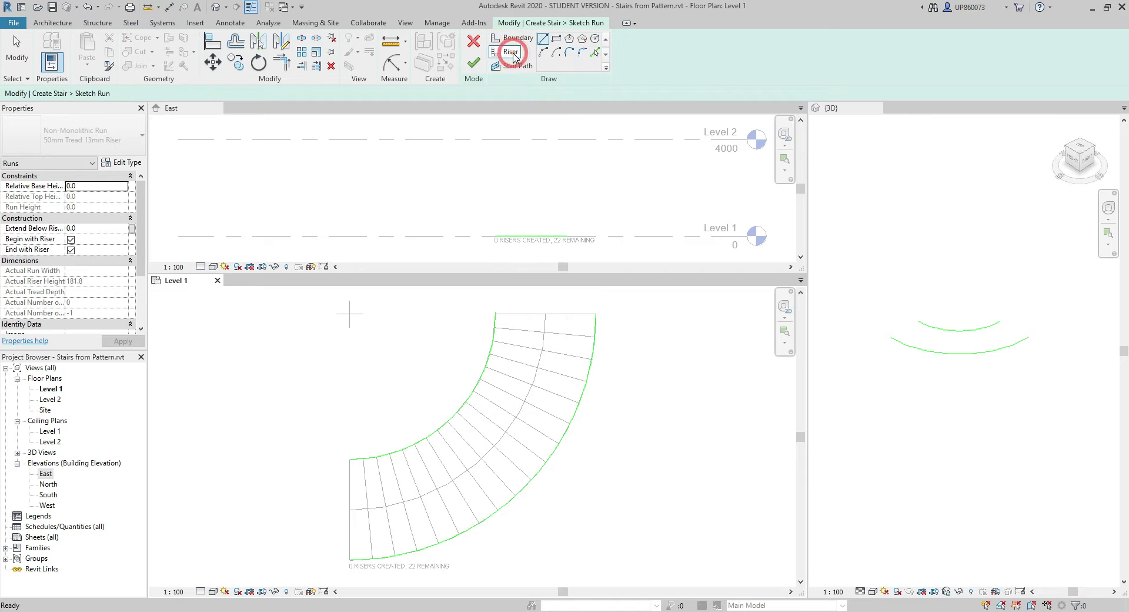
{"action": "left_click", "coordinate": [596, 54]}
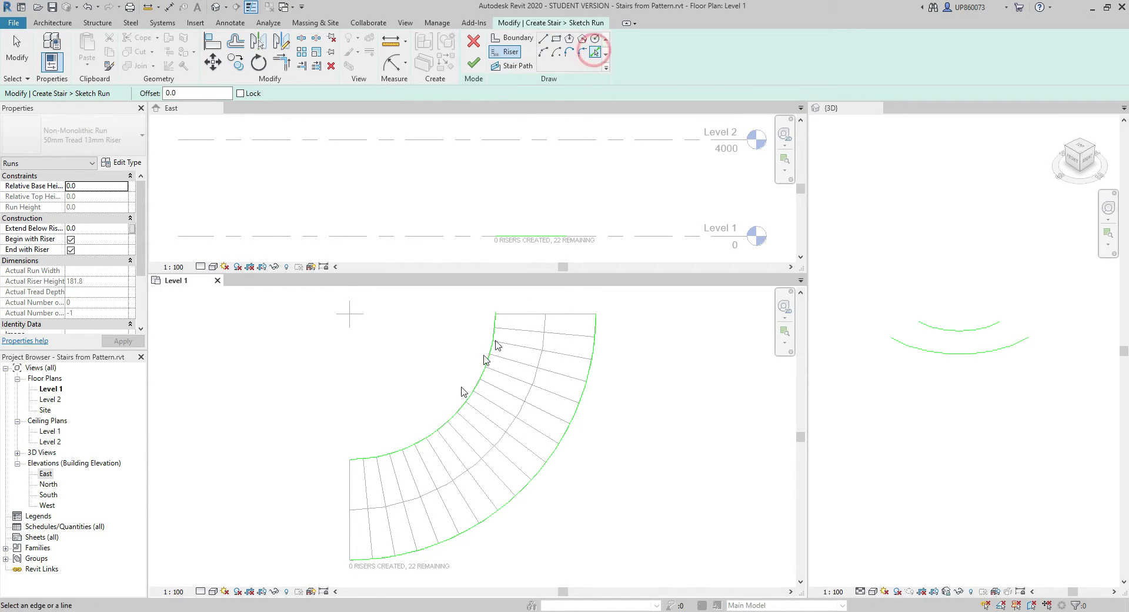
{"action": "left_click", "coordinate": [348, 489]}
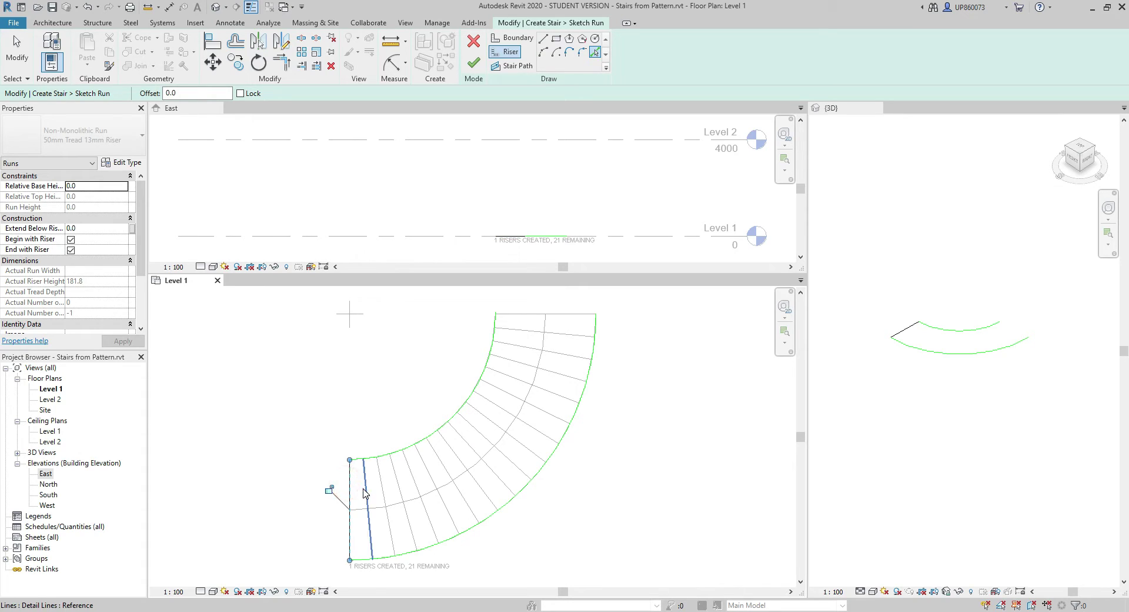
{"action": "left_click", "coordinate": [368, 489]}
{"action": "left_click", "coordinate": [381, 479]}
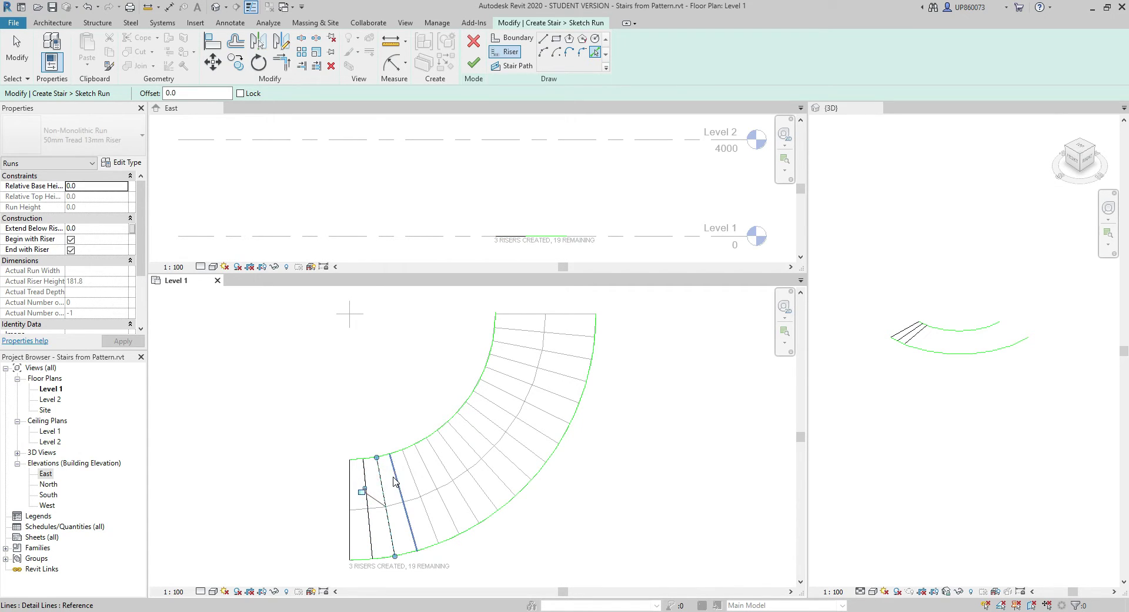
{"action": "left_click", "coordinate": [394, 475]}
{"action": "left_click", "coordinate": [411, 469]}
{"action": "left_click", "coordinate": [428, 464]}
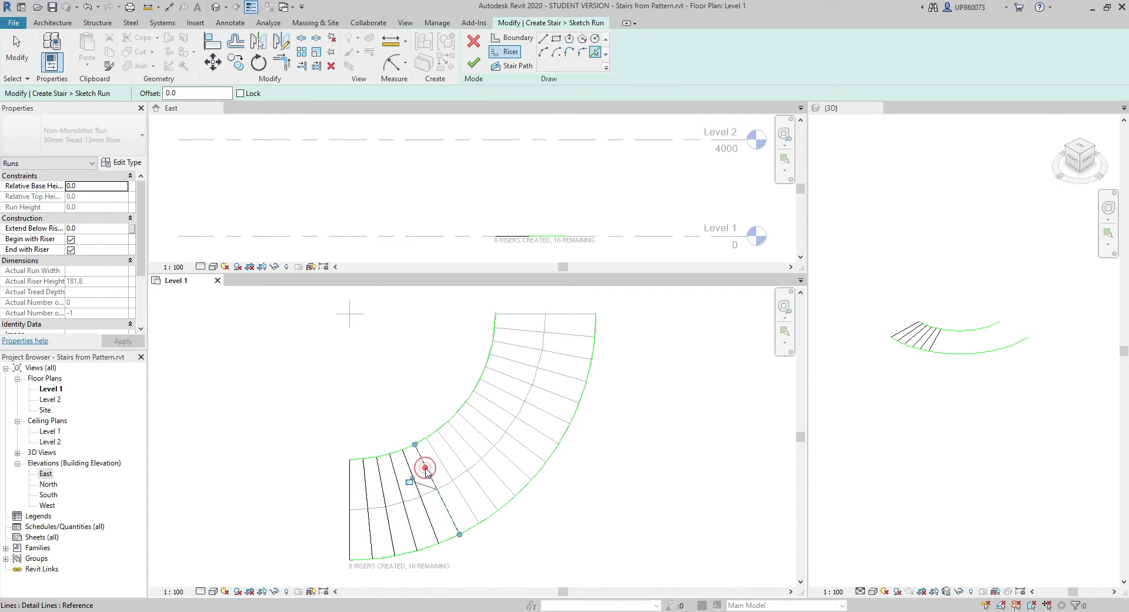
{"action": "left_click", "coordinate": [435, 463]}
{"action": "left_click", "coordinate": [442, 456]}
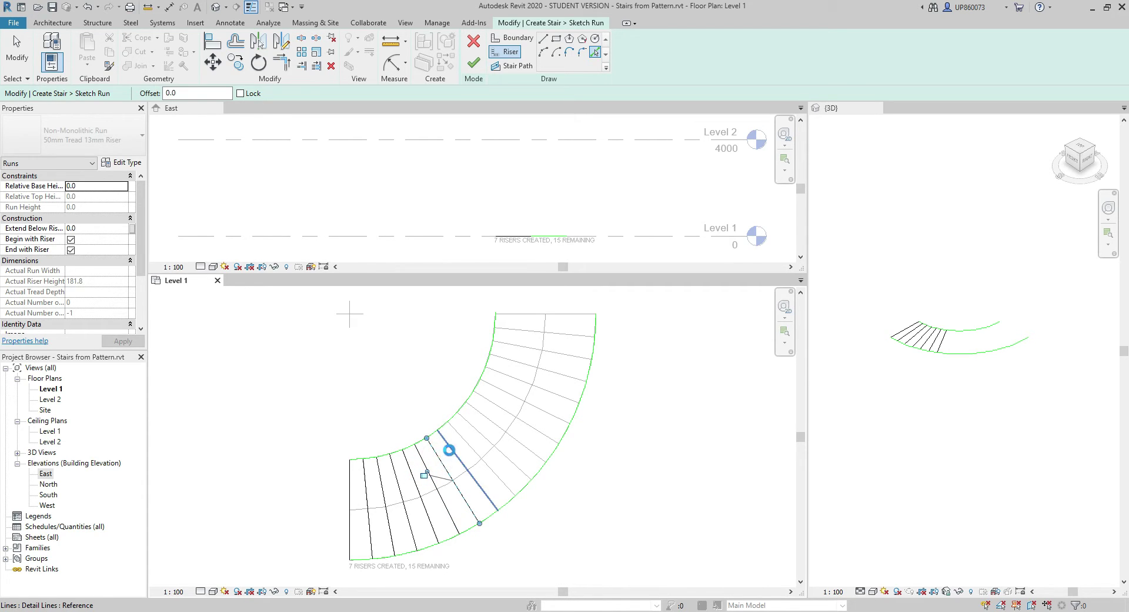
{"action": "left_click", "coordinate": [462, 436]}
{"action": "left_click", "coordinate": [472, 428]}
{"action": "left_click", "coordinate": [479, 415]}
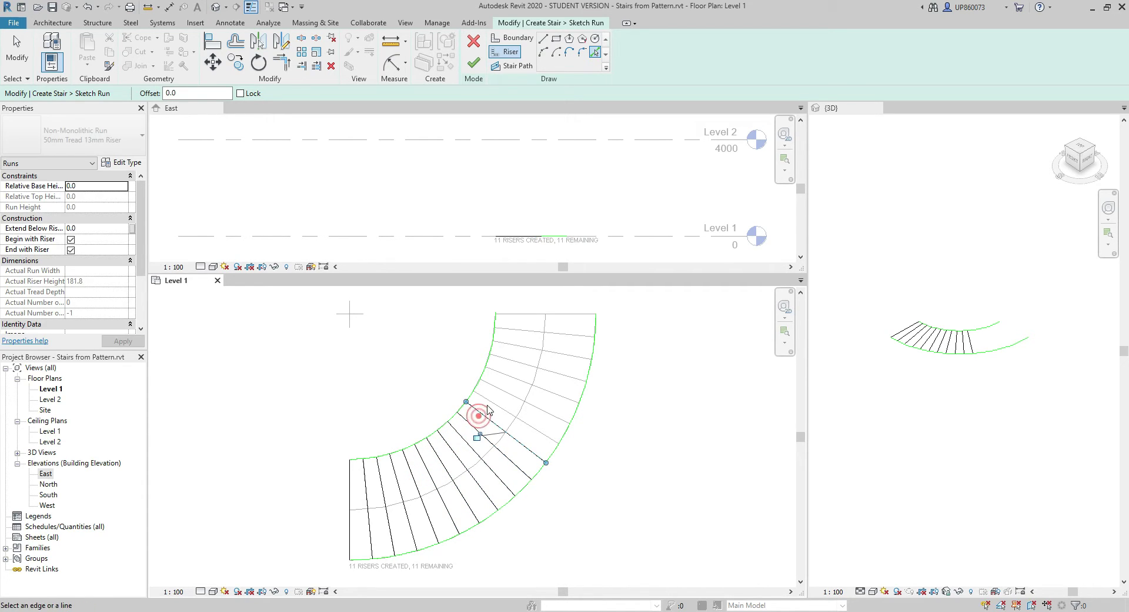
{"action": "left_click", "coordinate": [488, 404]}
{"action": "left_click", "coordinate": [498, 394]}
{"action": "left_click", "coordinate": [504, 373]}
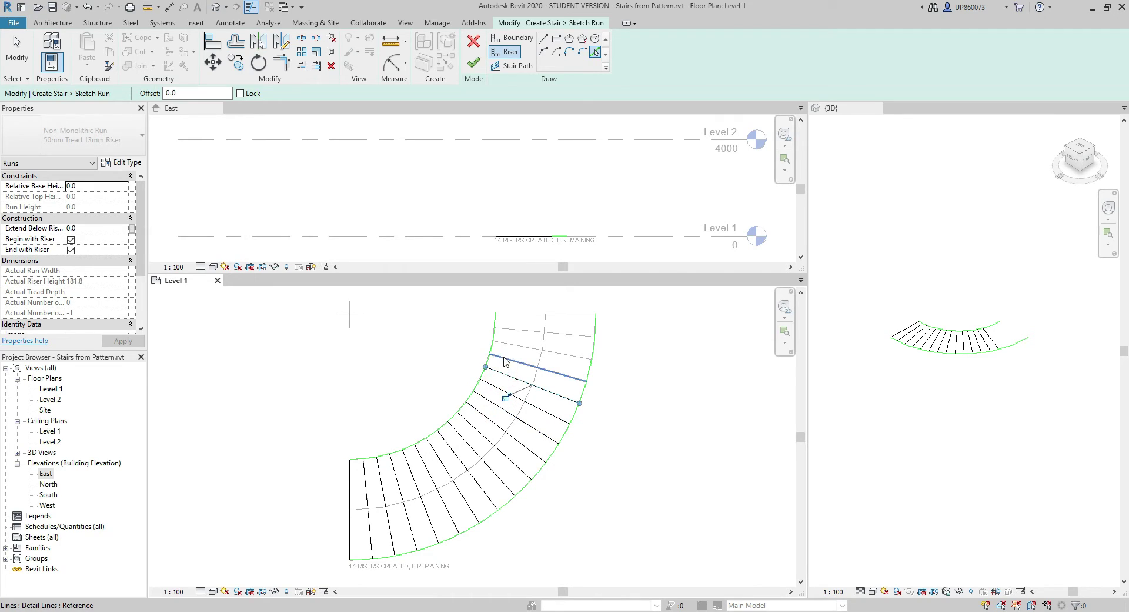
{"action": "left_click", "coordinate": [506, 356]}
{"action": "left_click", "coordinate": [504, 344]}
{"action": "left_click", "coordinate": [511, 329]}
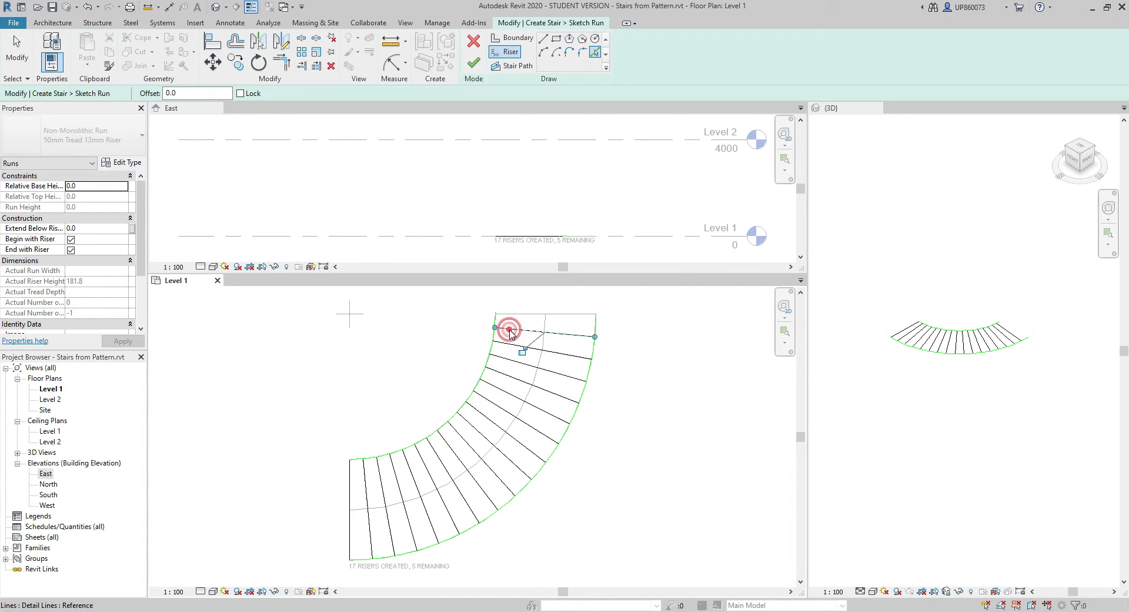
{"action": "left_click", "coordinate": [525, 316]}
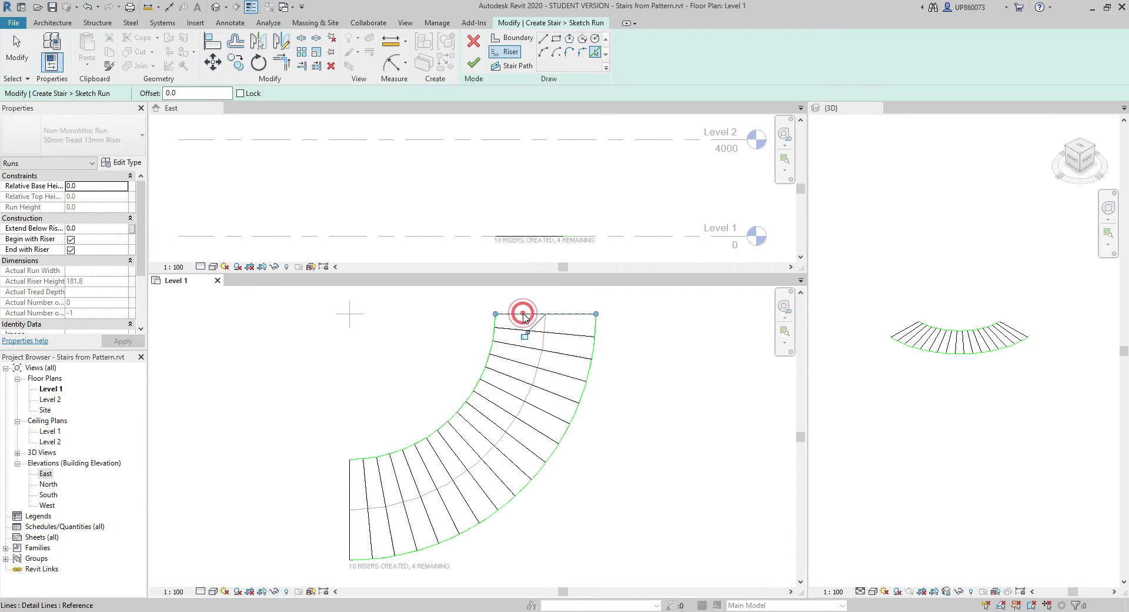
Pick the centre arc as the stair path.
{"action": "left_click", "coordinate": [518, 66]}
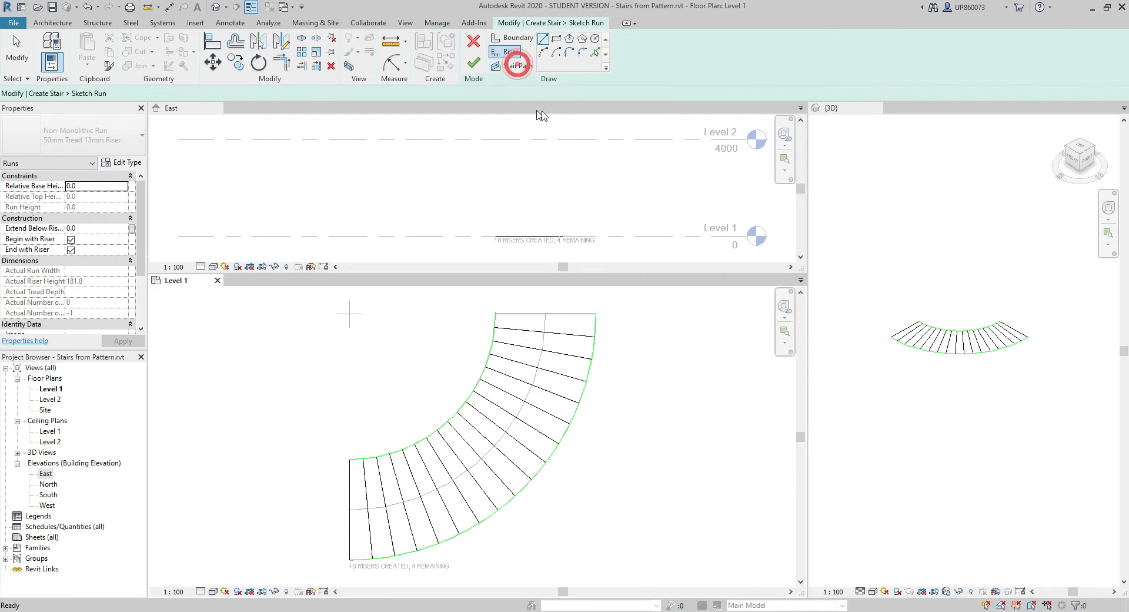
{"action": "left_click", "coordinate": [597, 53]}
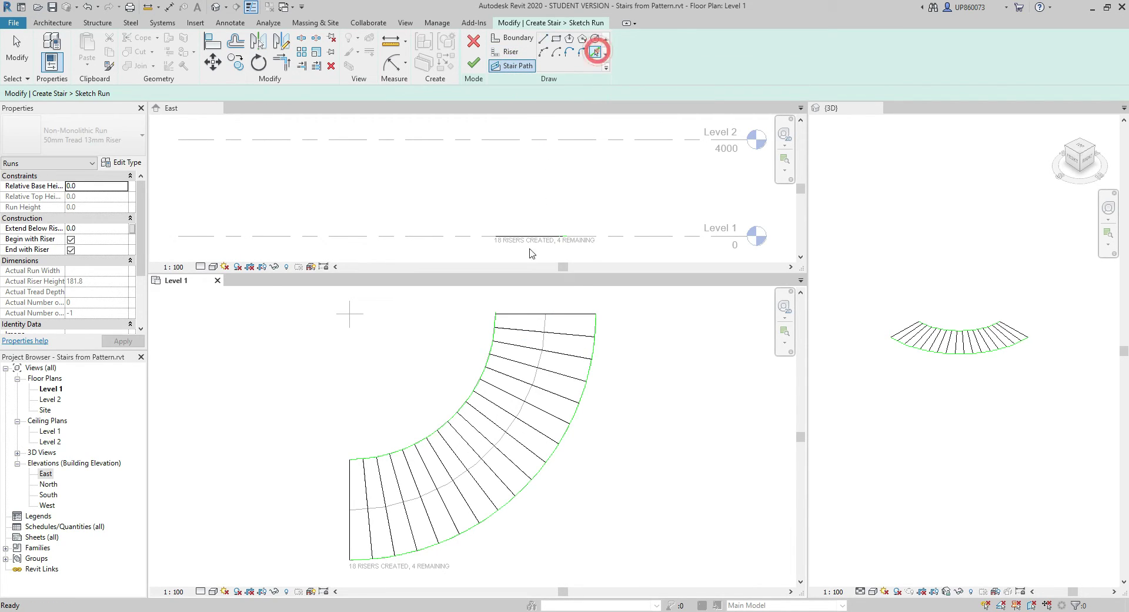
{"action": "left_click", "coordinate": [544, 343]}
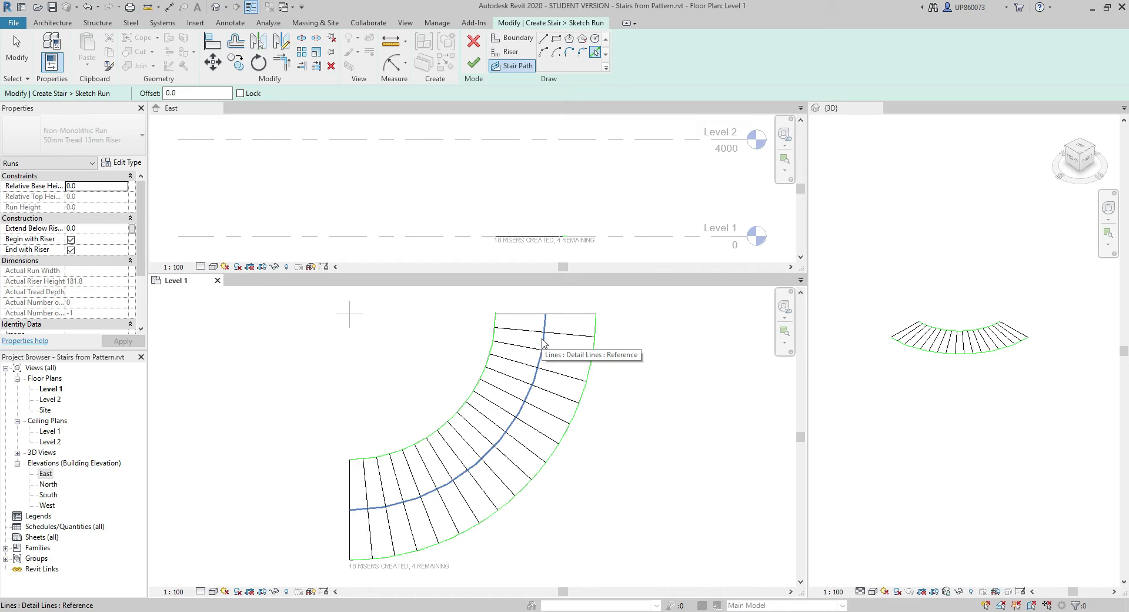
{"action": "left_click", "coordinate": [543, 343]}
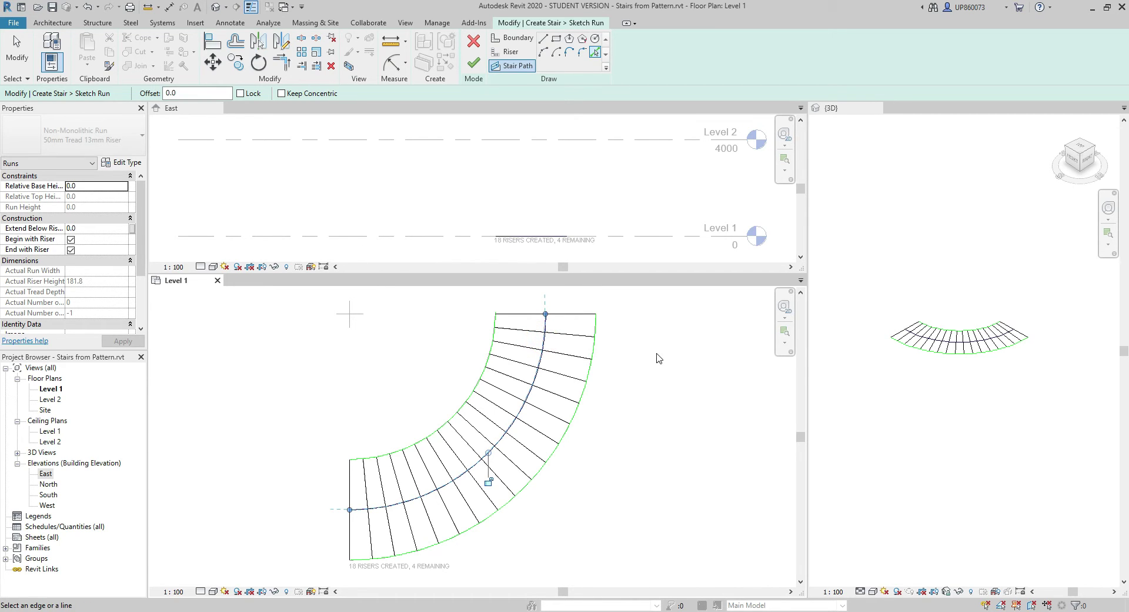
Finish the sketch to create the curved 18-riser stair and deselect it.
{"action": "left_click", "coordinate": [474, 64]}
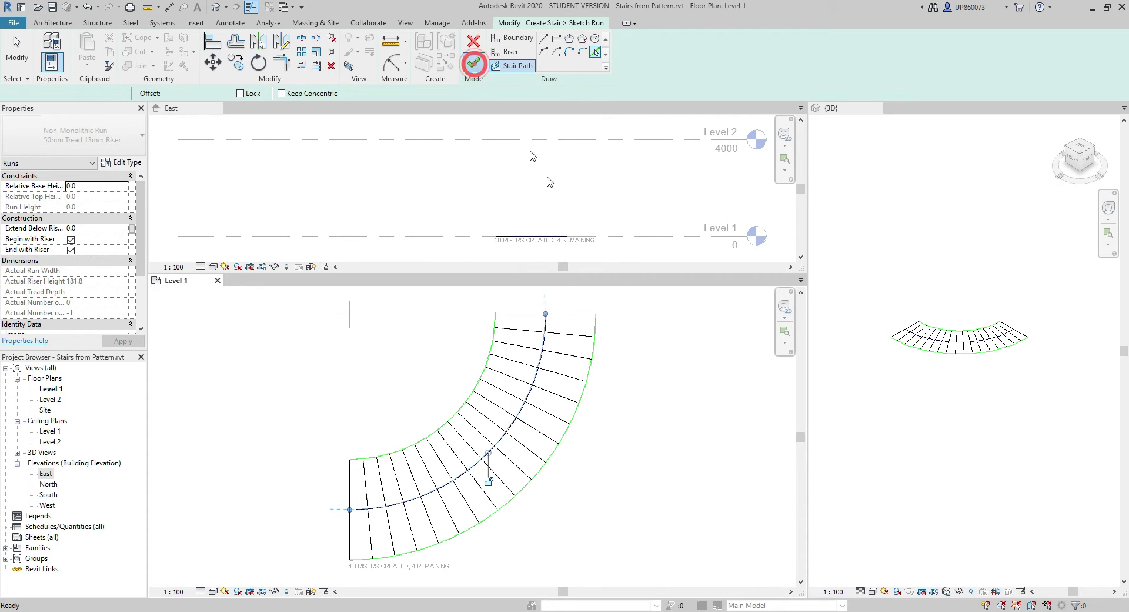
{"action": "left_click", "coordinate": [657, 377]}
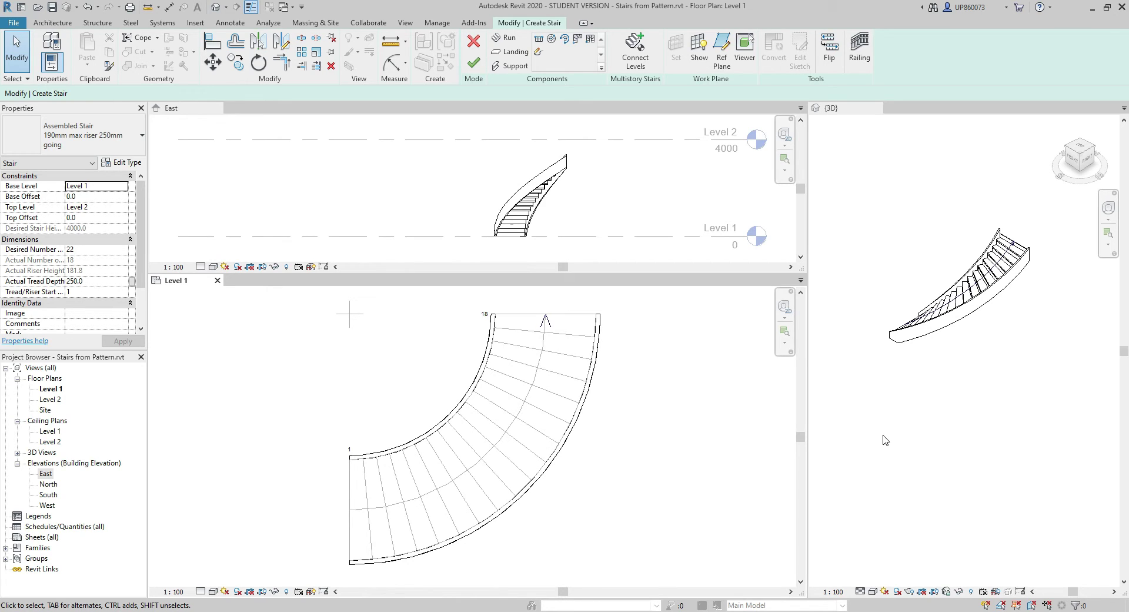
{"action": "scroll", "coordinate": [885, 440], "scroll_direction": "up", "scroll_amount": 3}
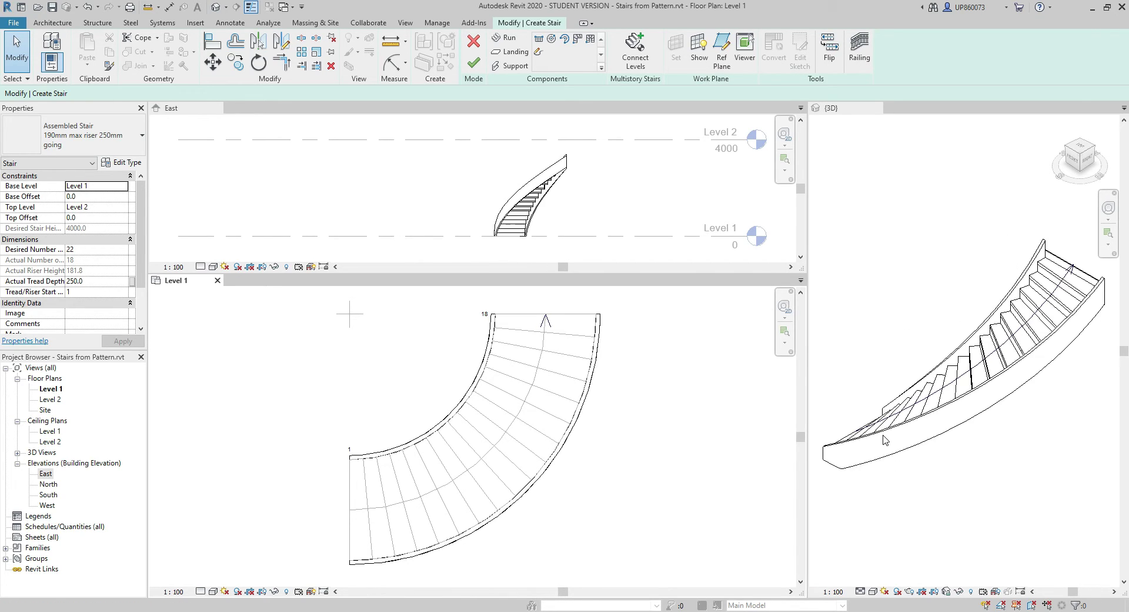
Switch the 3D view to the Realistic visual style, undo one change, and finish the curved stair.
{"action": "left_click", "coordinate": [874, 591]}
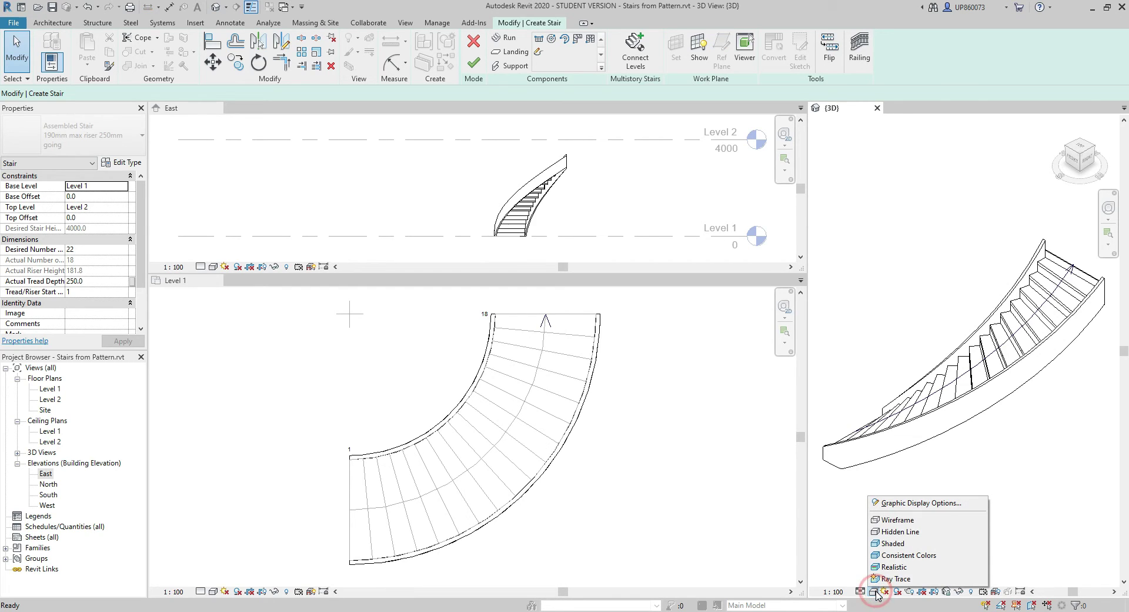
{"action": "left_click", "coordinate": [888, 569]}
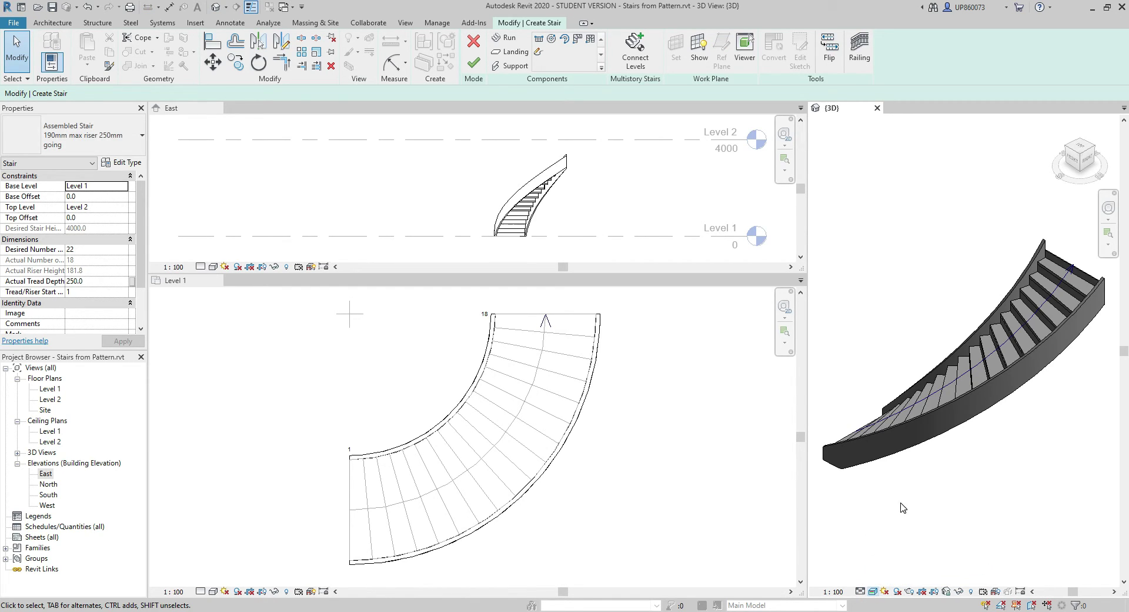
{"action": "mouse_move", "coordinate": [895, 503]}
{"action": "middle_mouse_down", "text": "shift"}
{"action": "mouse_move", "coordinate": [903, 445]}
{"action": "mouse_move", "coordinate": [973, 520]}
{"action": "mouse_move", "coordinate": [970, 484]}
{"action": "middle_mouse_up", "text": "shift"}
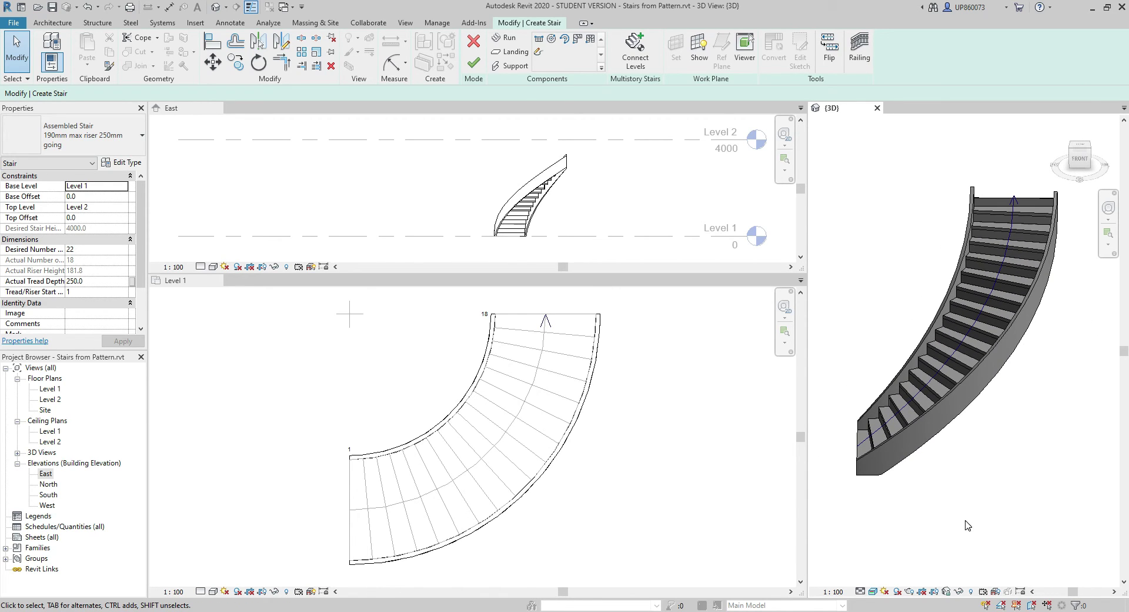
{"action": "key", "text": "ctrl+z"}
{"action": "left_click", "coordinate": [474, 63]}
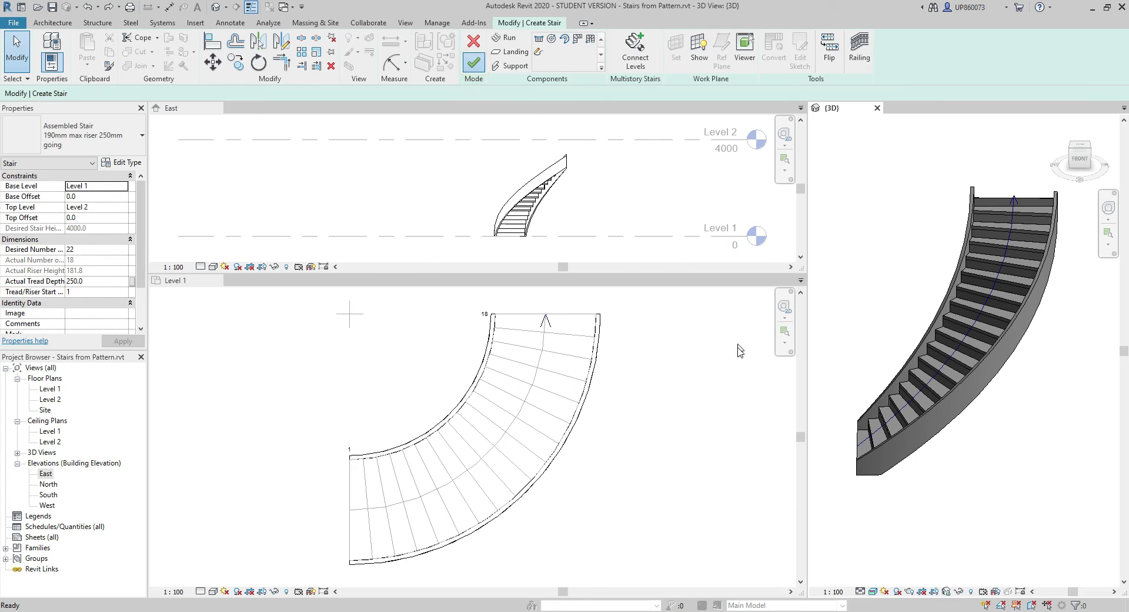